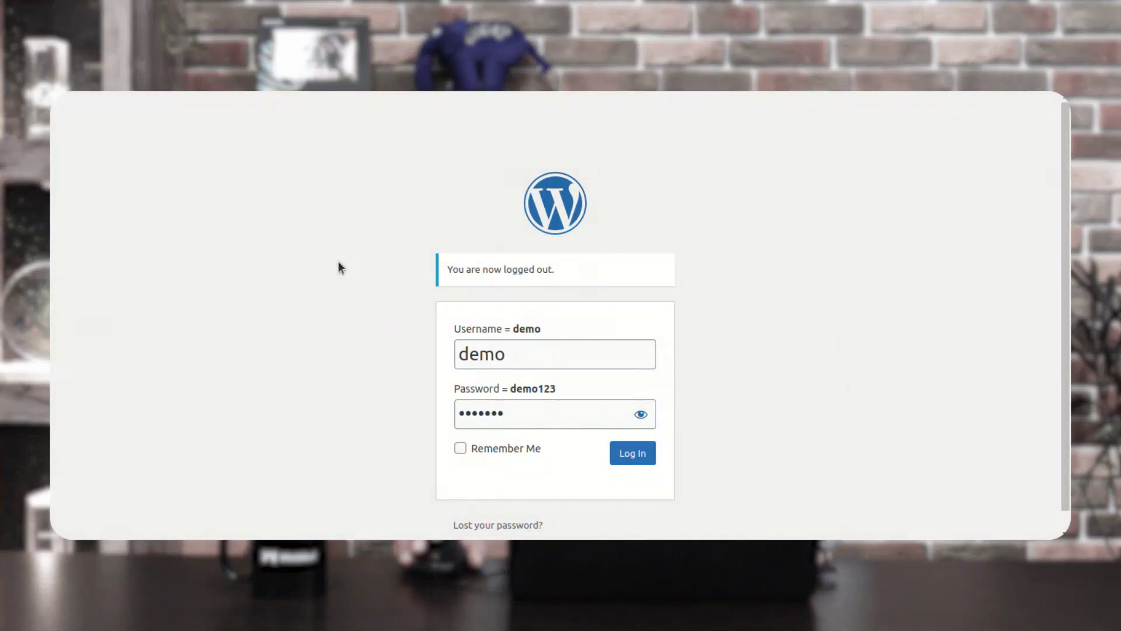
Log in with the prefilled demo credentials and open the Mobikul Marketplace settings
{"action": "left_click", "coordinate": [629, 455]}
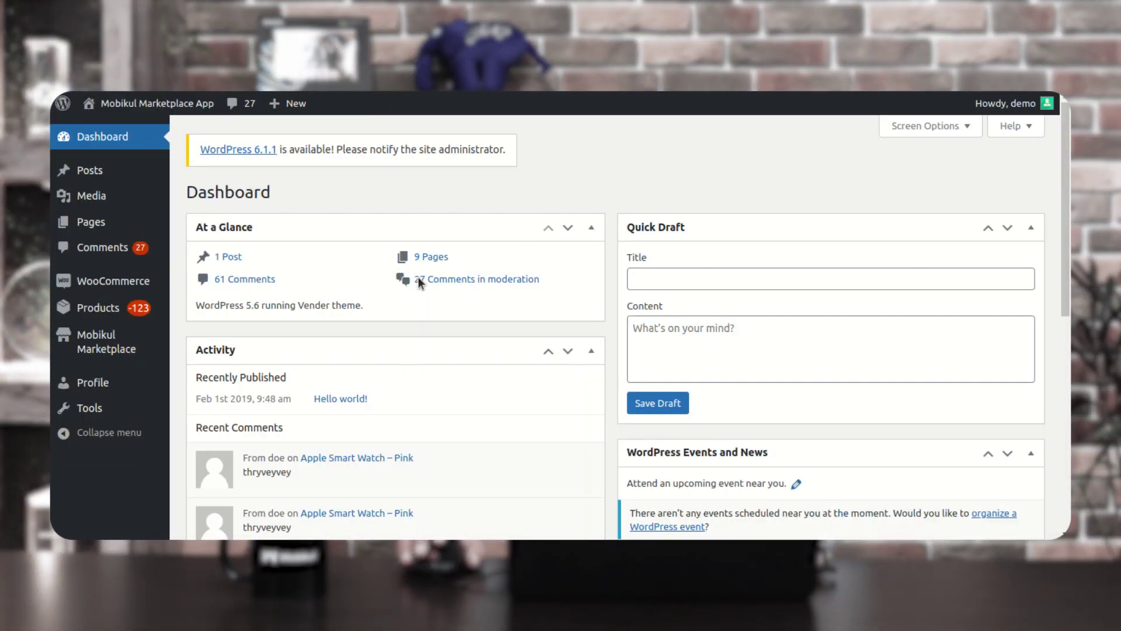
{"action": "left_click", "coordinate": [573, 280]}
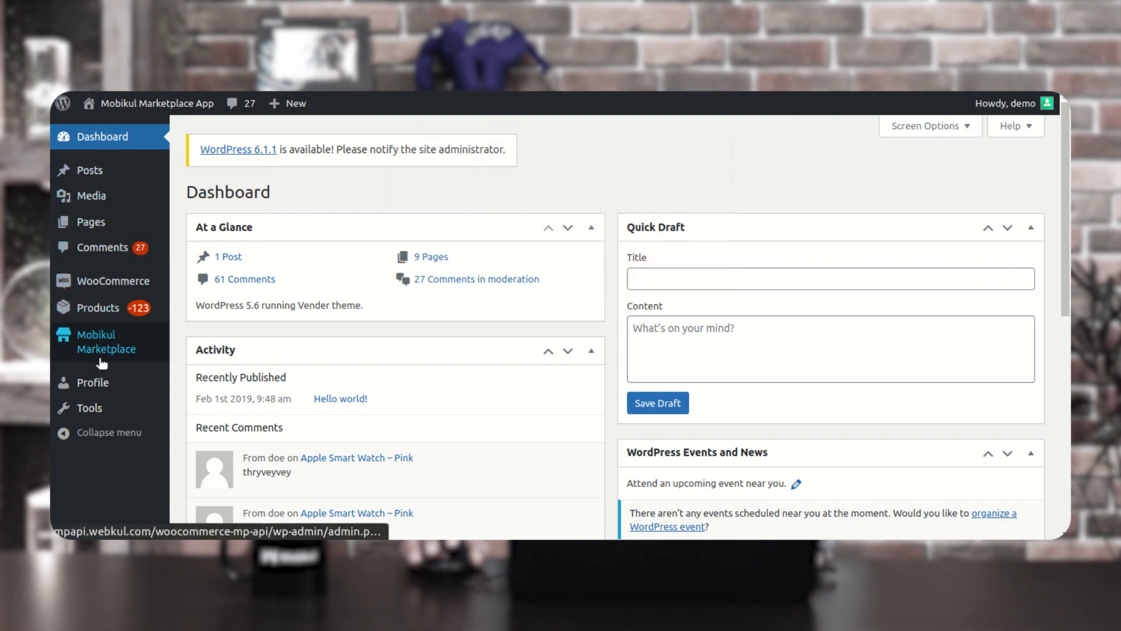
{"action": "mouse_move", "coordinate": [100, 349]}
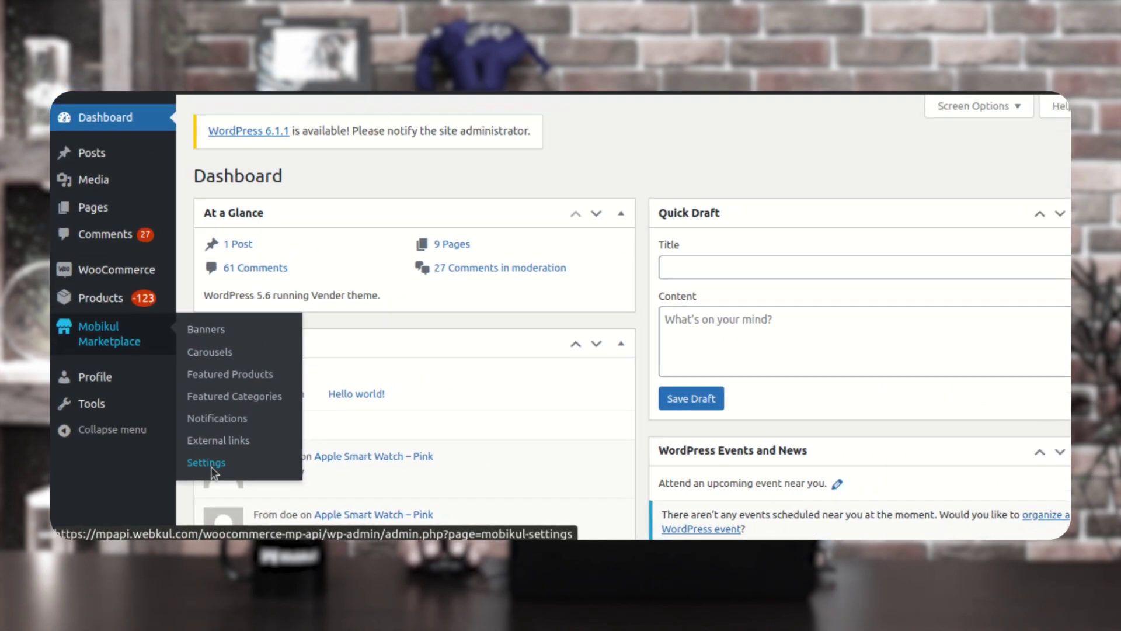
{"action": "left_click", "coordinate": [279, 457]}
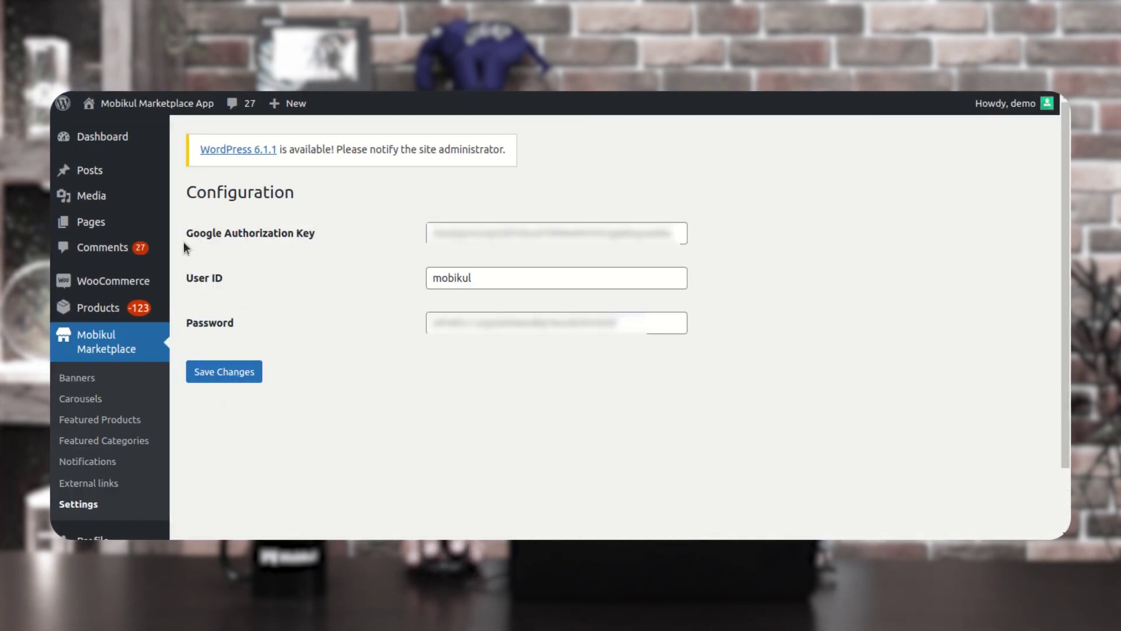
Examine the Google Authorization Key, User ID and Password fields in the marketplace configuration
{"action": "left_click_drag", "start_coordinate": [199, 235], "coordinate": [299, 234]}
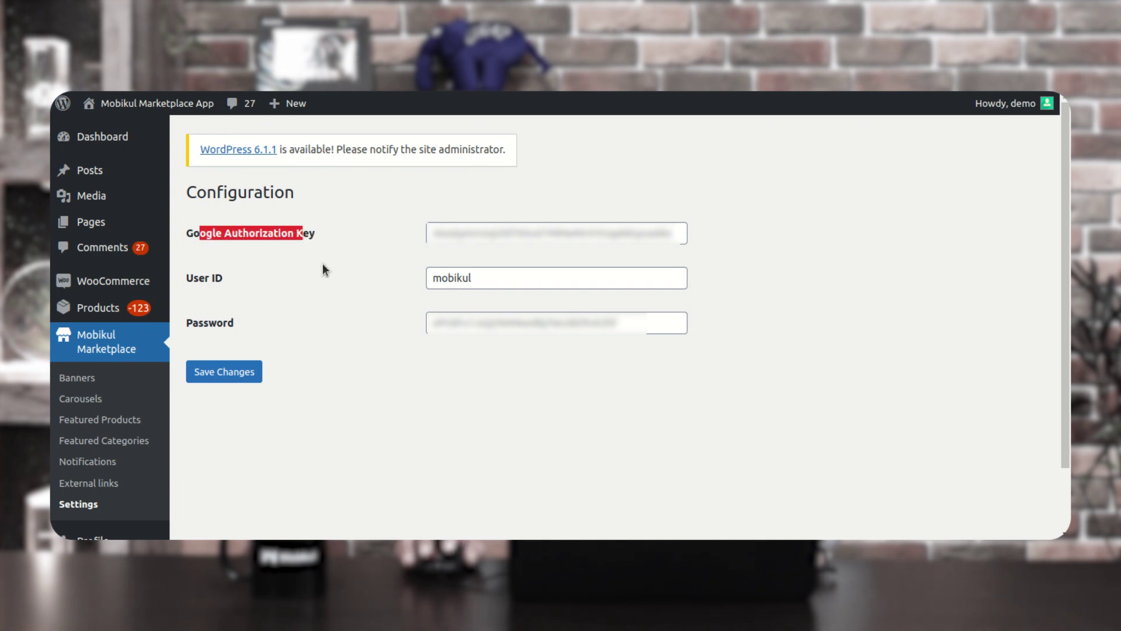
{"action": "left_click_drag", "start_coordinate": [195, 278], "coordinate": [204, 281]}
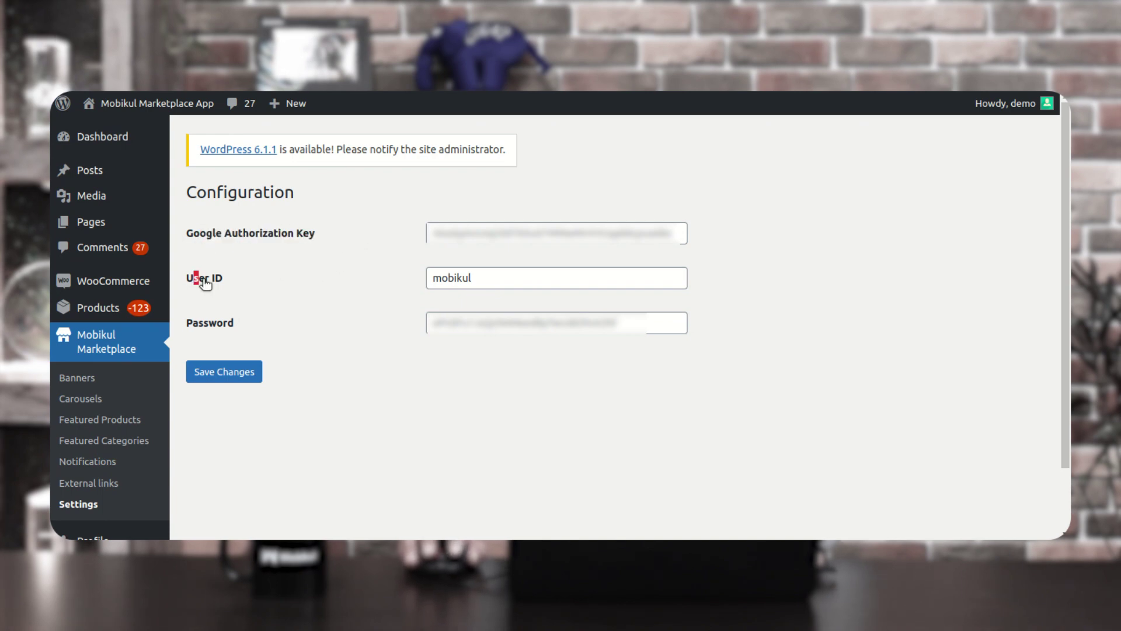
{"action": "left_click_drag", "start_coordinate": [199, 326], "coordinate": [243, 325]}
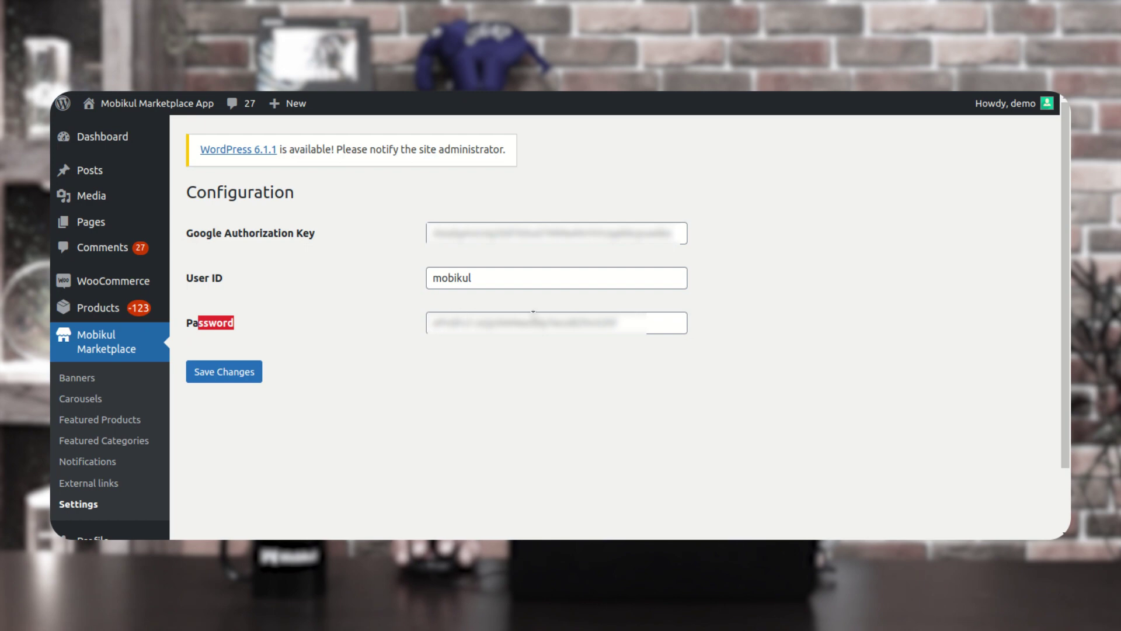
{"action": "left_click", "coordinate": [635, 323]}
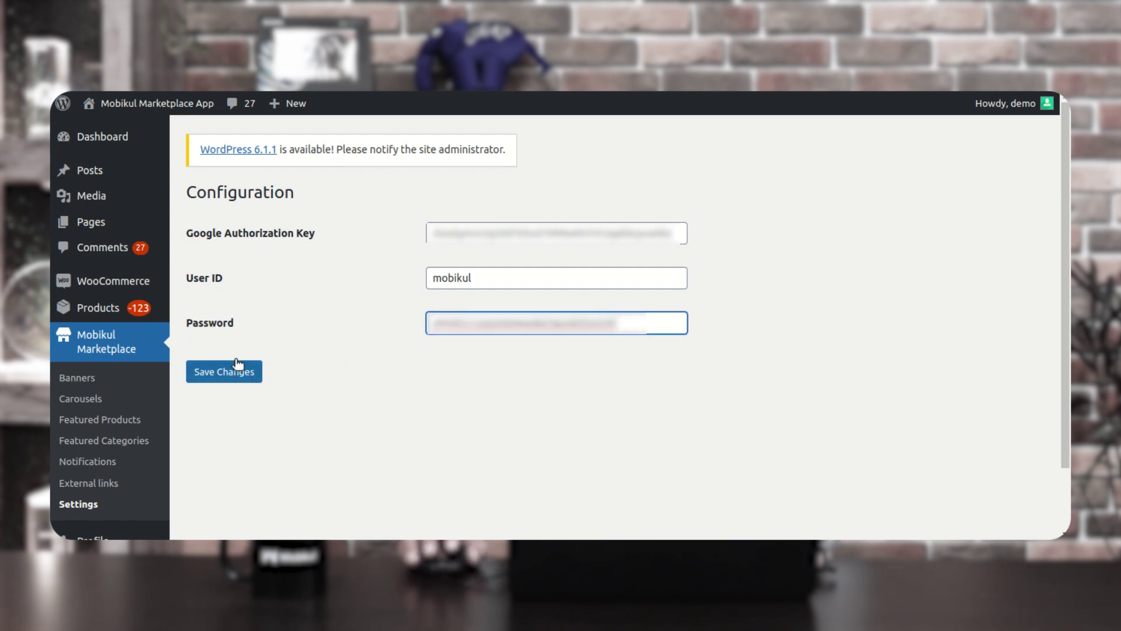
Open the Mobikul Marketplace banners list and review the types of the existing app banners
{"action": "left_click", "coordinate": [81, 380]}
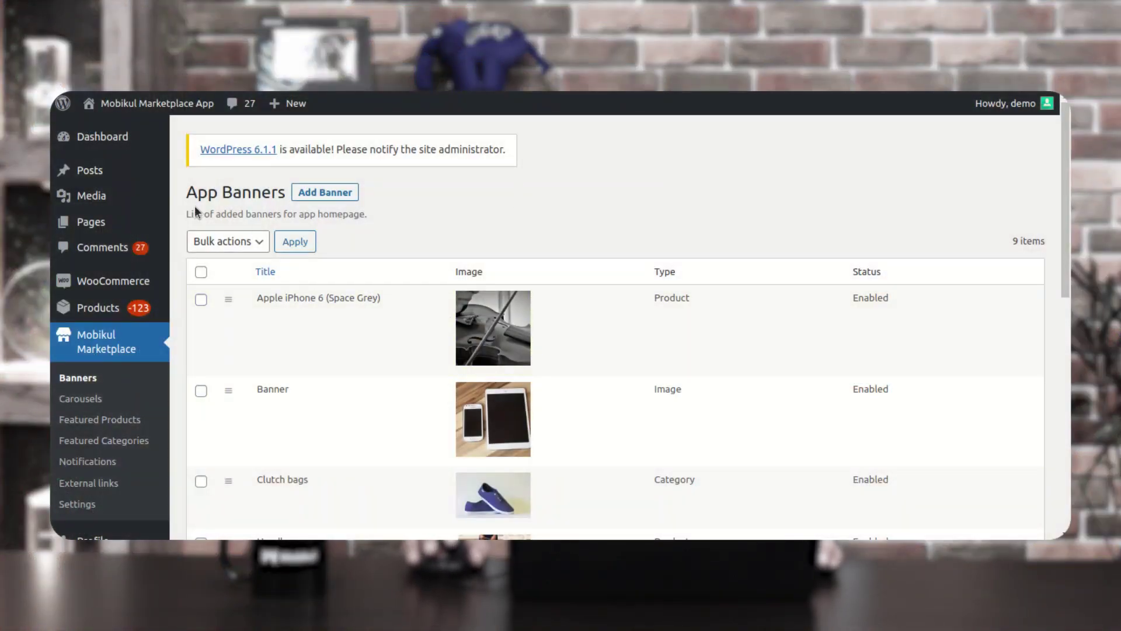
{"action": "scroll", "coordinate": [339, 262], "scroll_direction": "down", "scroll_amount": 2}
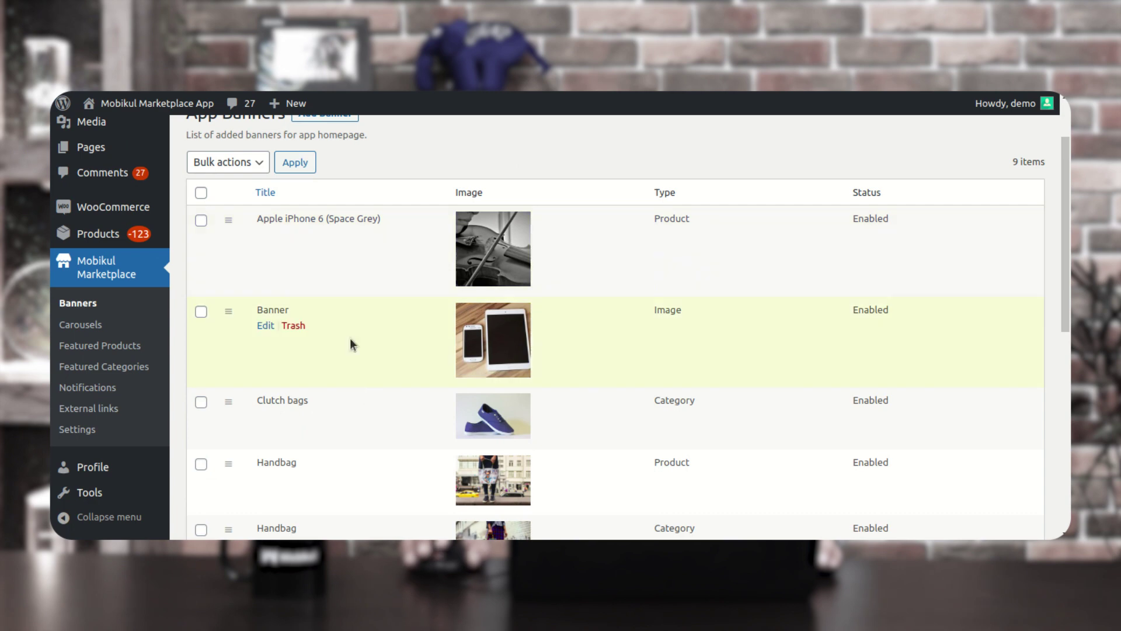
{"action": "scroll", "coordinate": [468, 440], "scroll_direction": "down", "scroll_amount": 1}
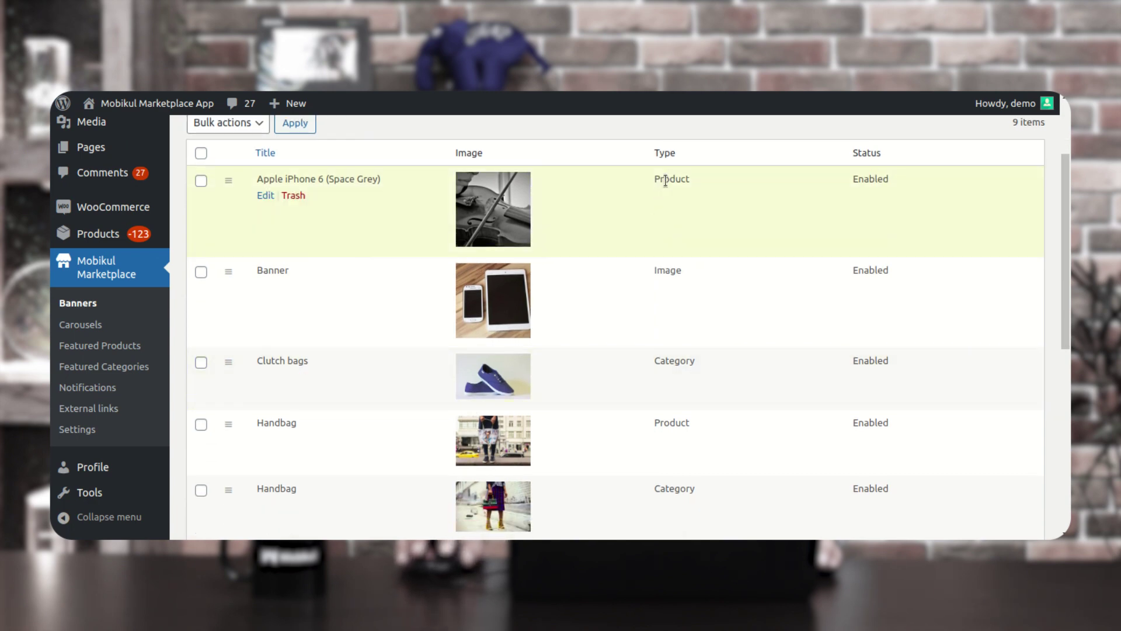
{"action": "mouse_move", "coordinate": [666, 181]}
{"action": "left_mouse_down"}
{"action": "mouse_move", "coordinate": [643, 185]}
{"action": "mouse_move", "coordinate": [667, 183]}
{"action": "left_mouse_up"}
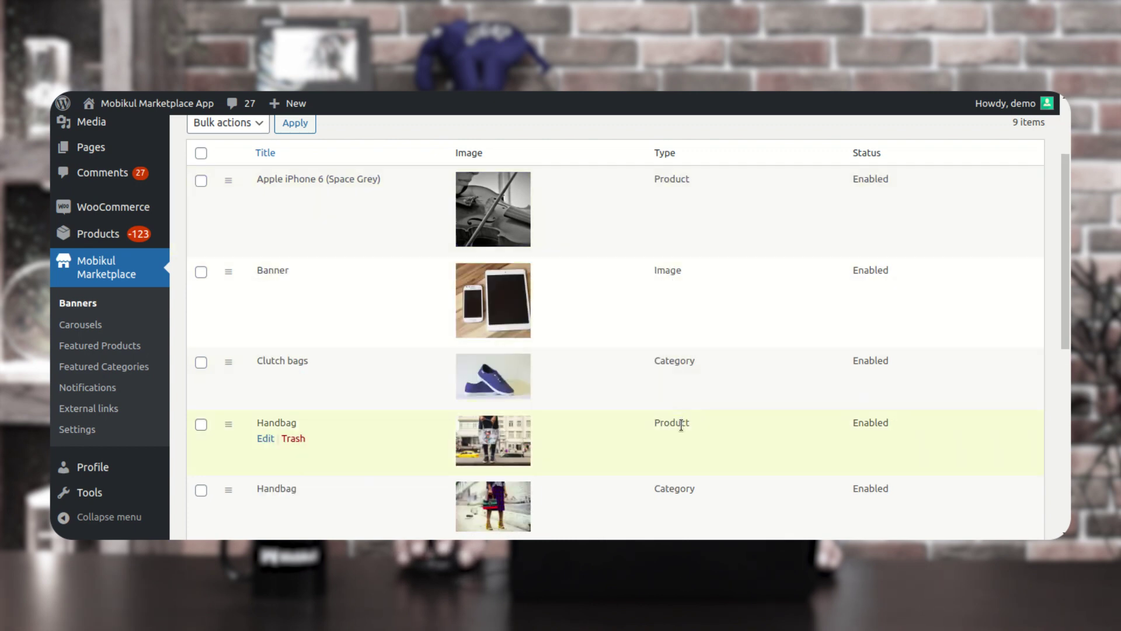
{"action": "scroll", "coordinate": [681, 488], "scroll_direction": "up", "scroll_amount": 3}
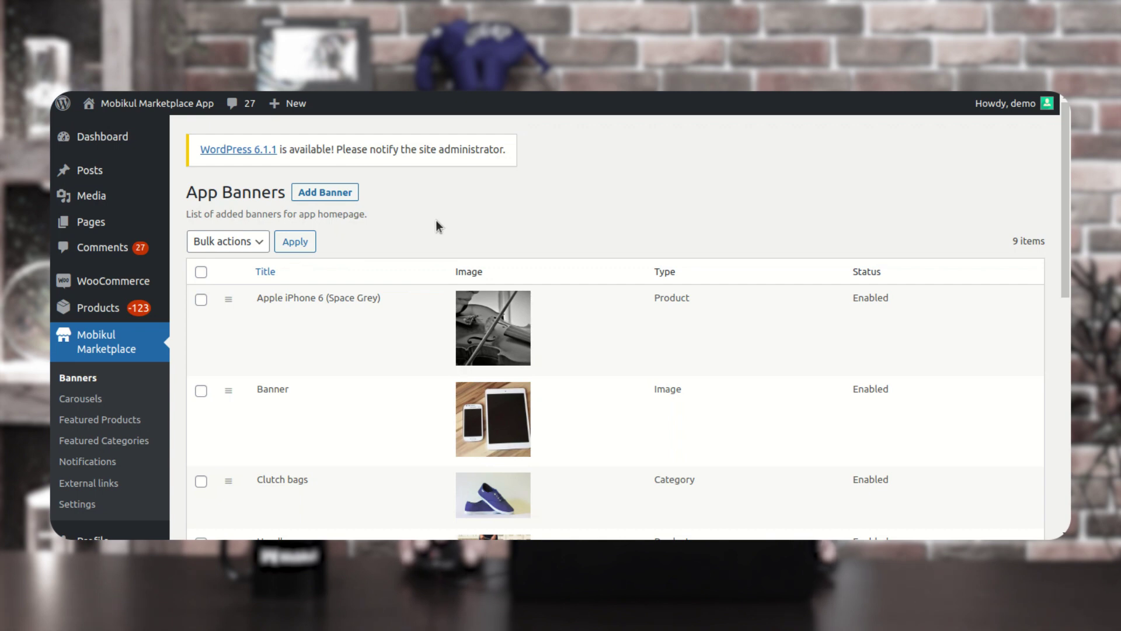
Start adding a new app banner and review the required Banner Image field
{"action": "left_click", "coordinate": [325, 193]}
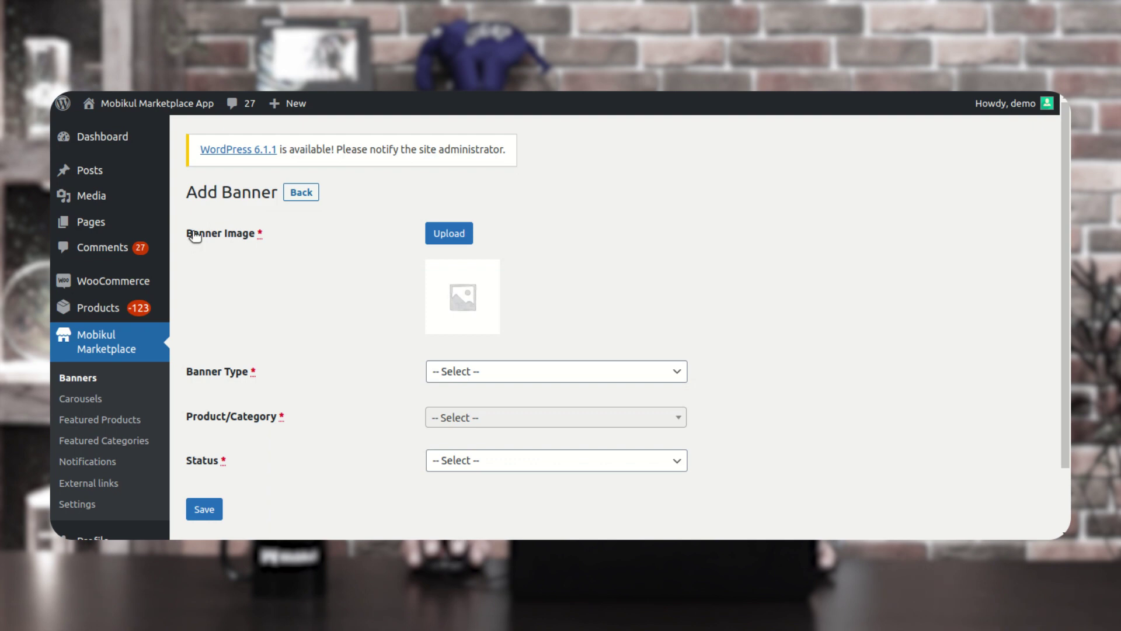
{"action": "left_click_drag", "start_coordinate": [195, 235], "coordinate": [249, 237]}
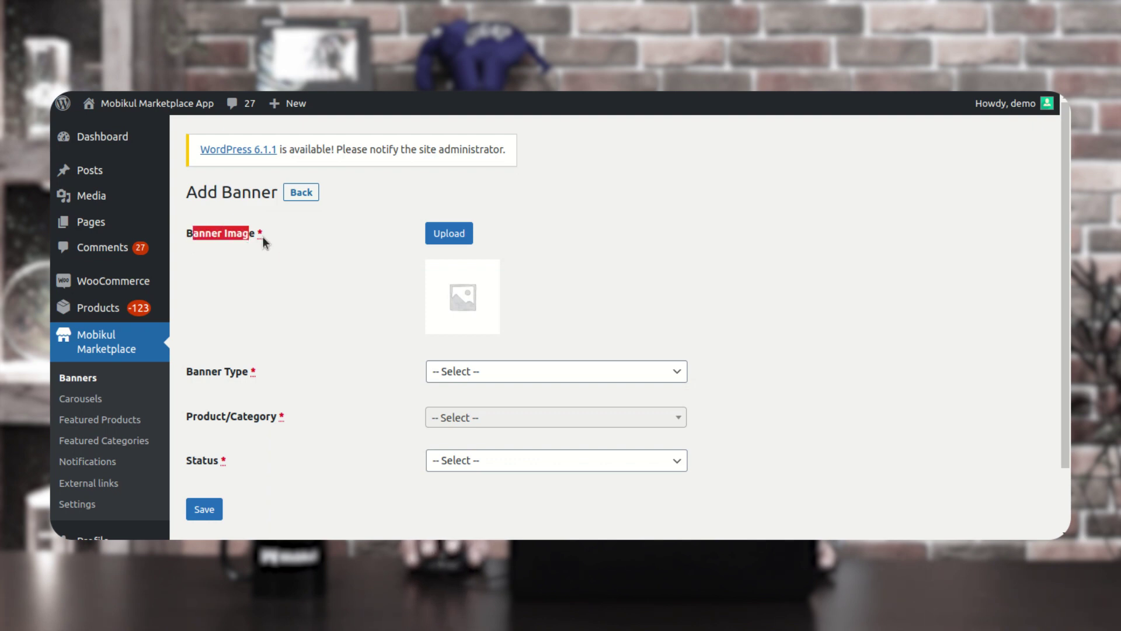
{"action": "scroll", "coordinate": [273, 291], "scroll_direction": "down", "scroll_amount": 2}
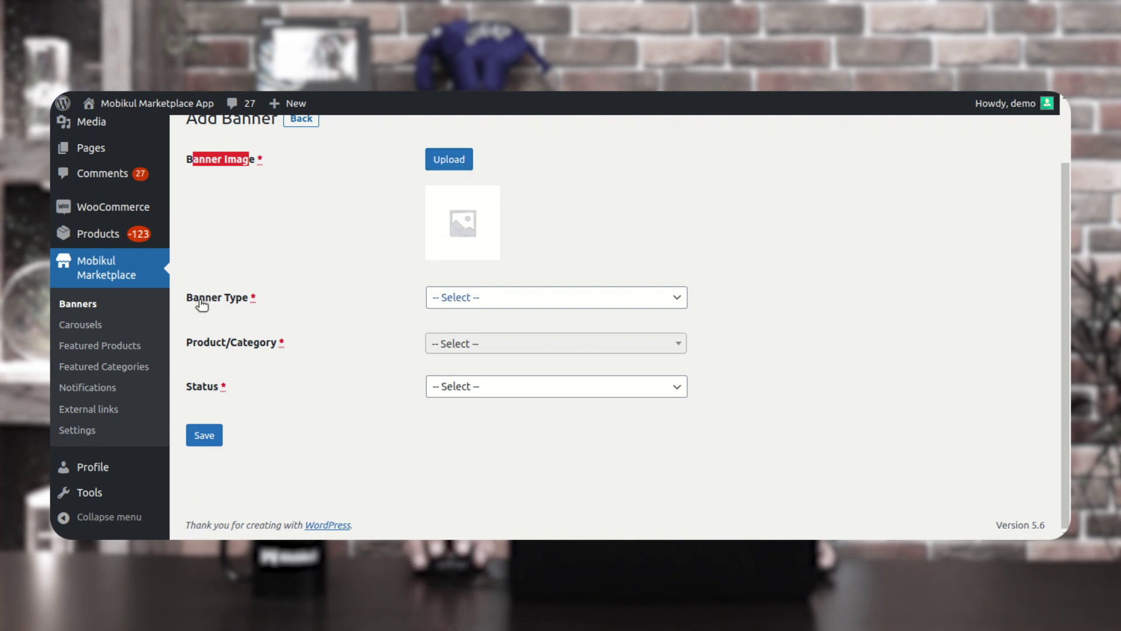
Set the new banner's type to Product and choose APPLE IPHONE 6 (GOLD) as its product
{"action": "left_click", "coordinate": [511, 295]}
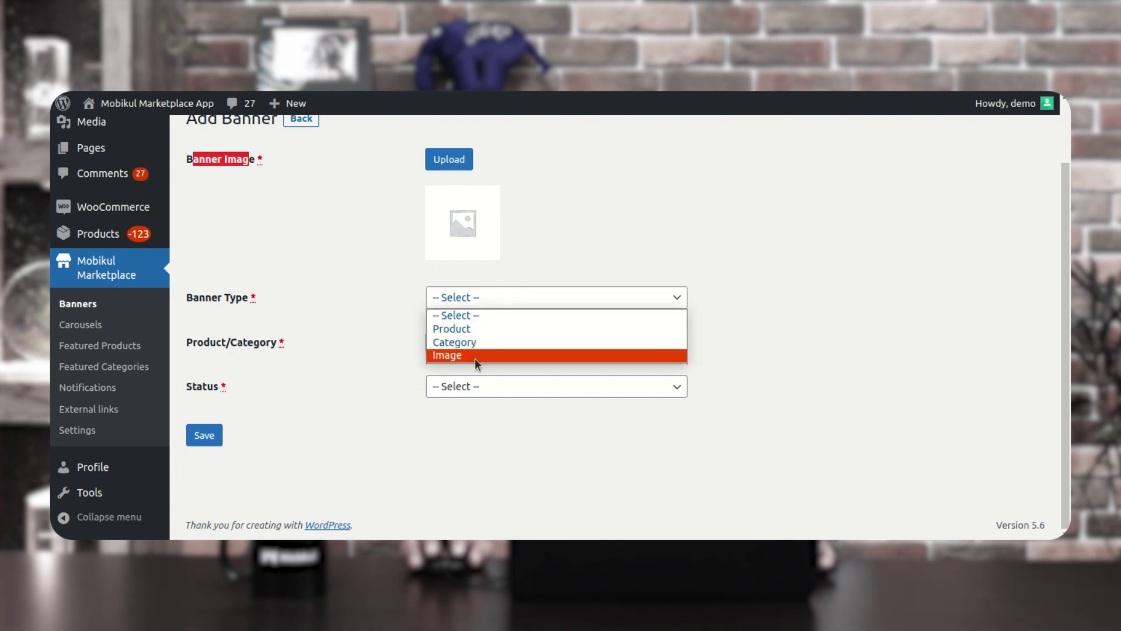
{"action": "left_click", "coordinate": [475, 328]}
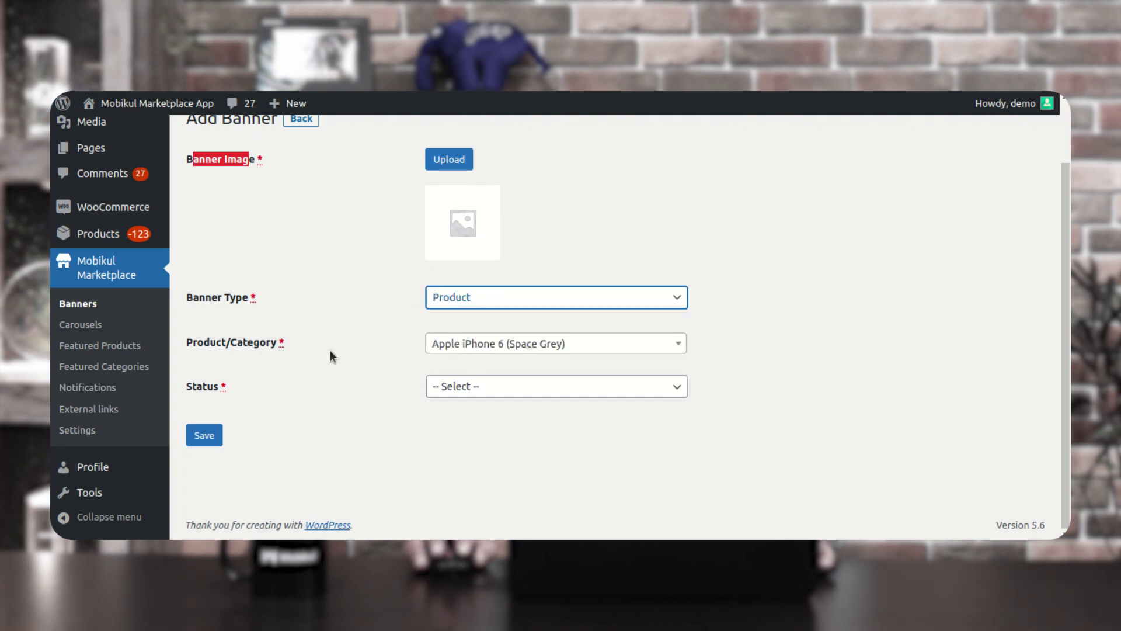
{"action": "left_click", "coordinate": [497, 349]}
{"action": "left_click", "coordinate": [485, 419]}
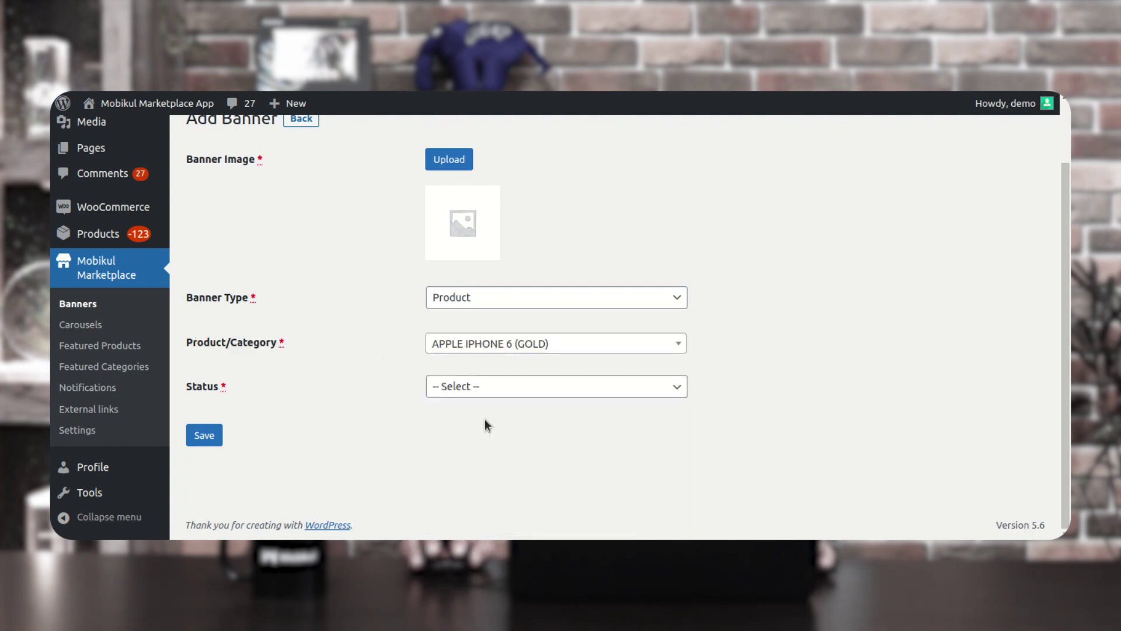
Change the new banner's type to Category and choose Camera as its category
{"action": "left_click", "coordinate": [498, 299]}
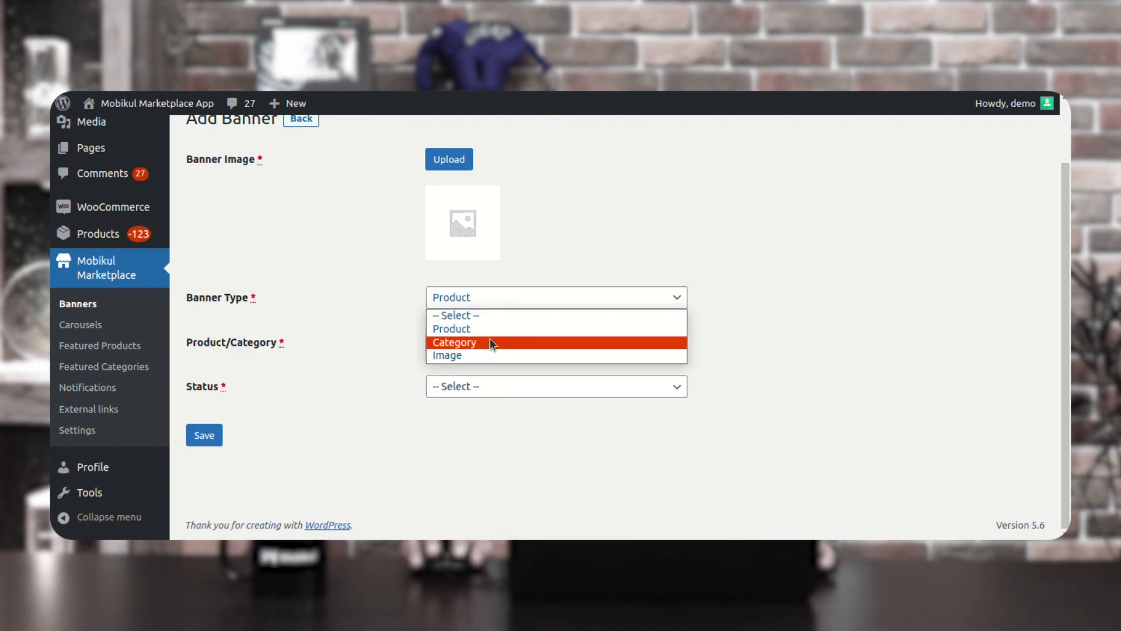
{"action": "left_click", "coordinate": [489, 338]}
{"action": "left_click", "coordinate": [481, 425]}
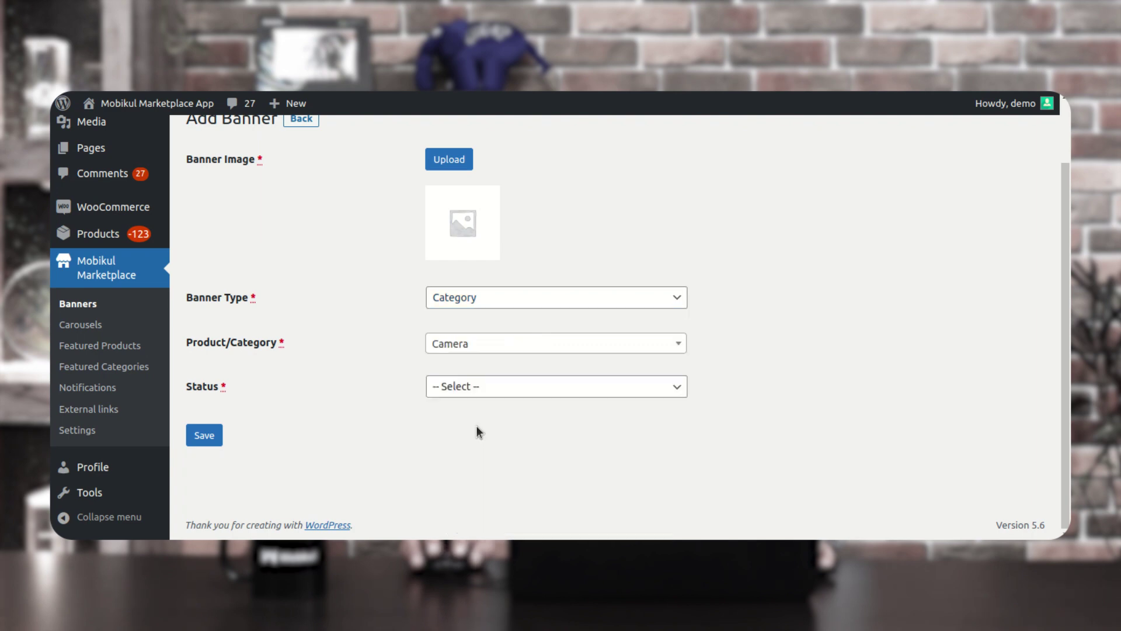
Set the new banner's type to Image and its status to Enabled
{"action": "left_click", "coordinate": [480, 297]}
{"action": "left_click", "coordinate": [460, 352]}
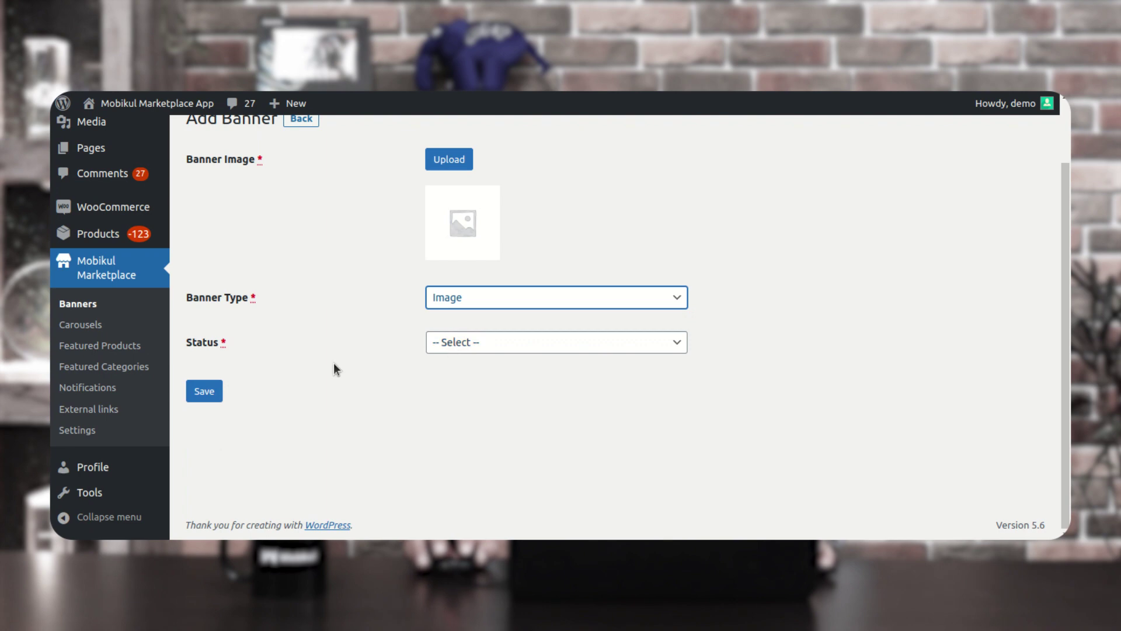
{"action": "left_click", "coordinate": [484, 349]}
{"action": "left_click", "coordinate": [471, 372]}
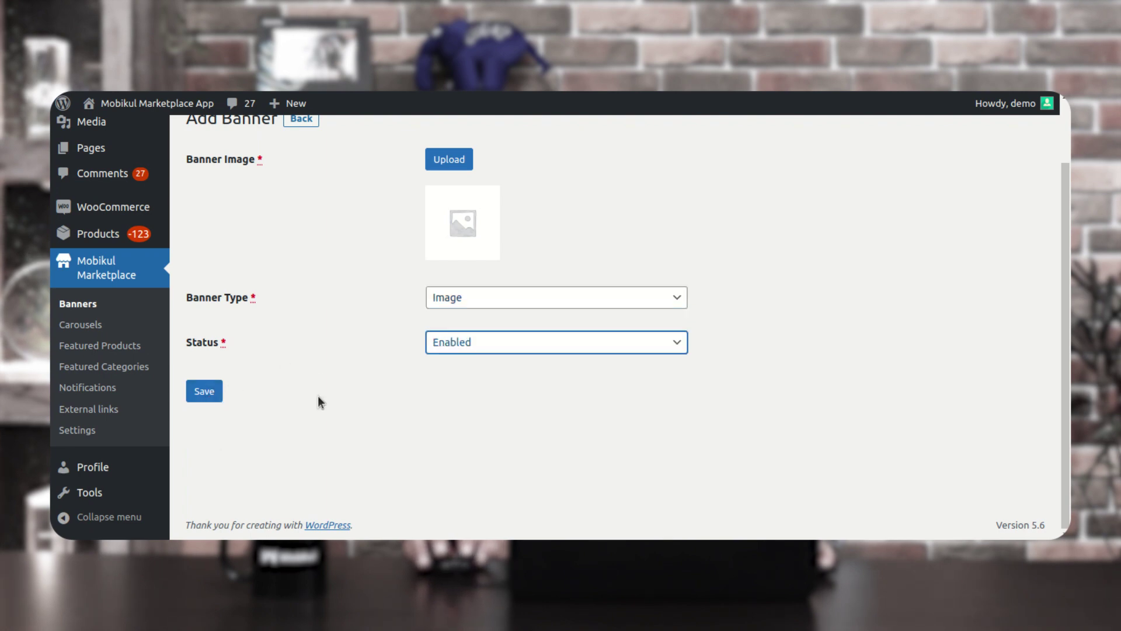
{"action": "left_click", "coordinate": [529, 310]}
{"action": "left_click", "coordinate": [530, 310]}
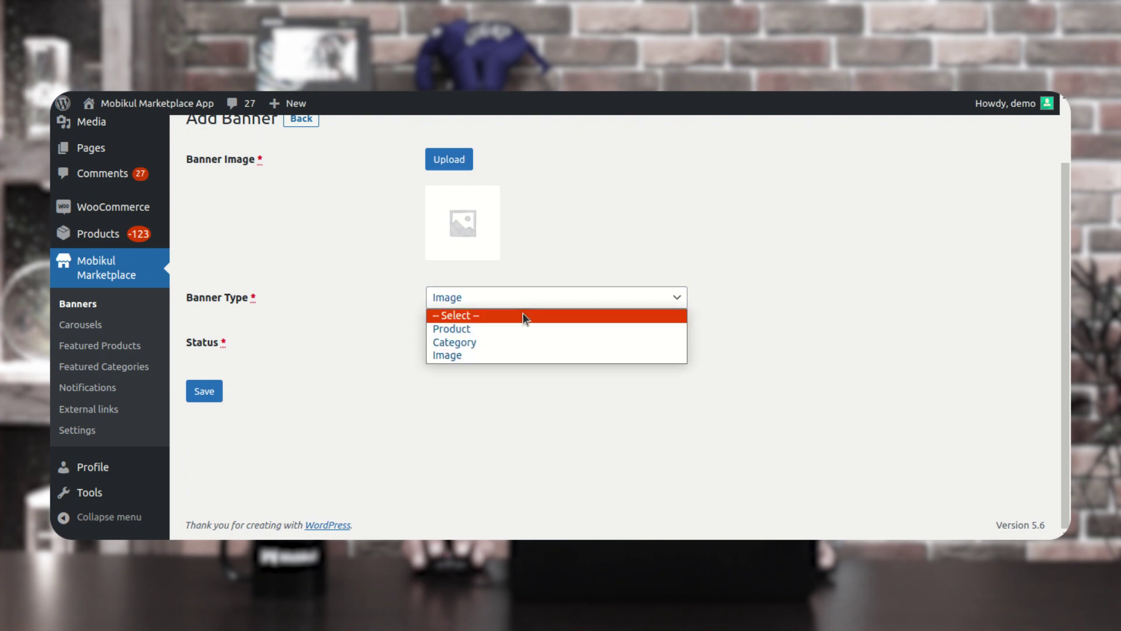
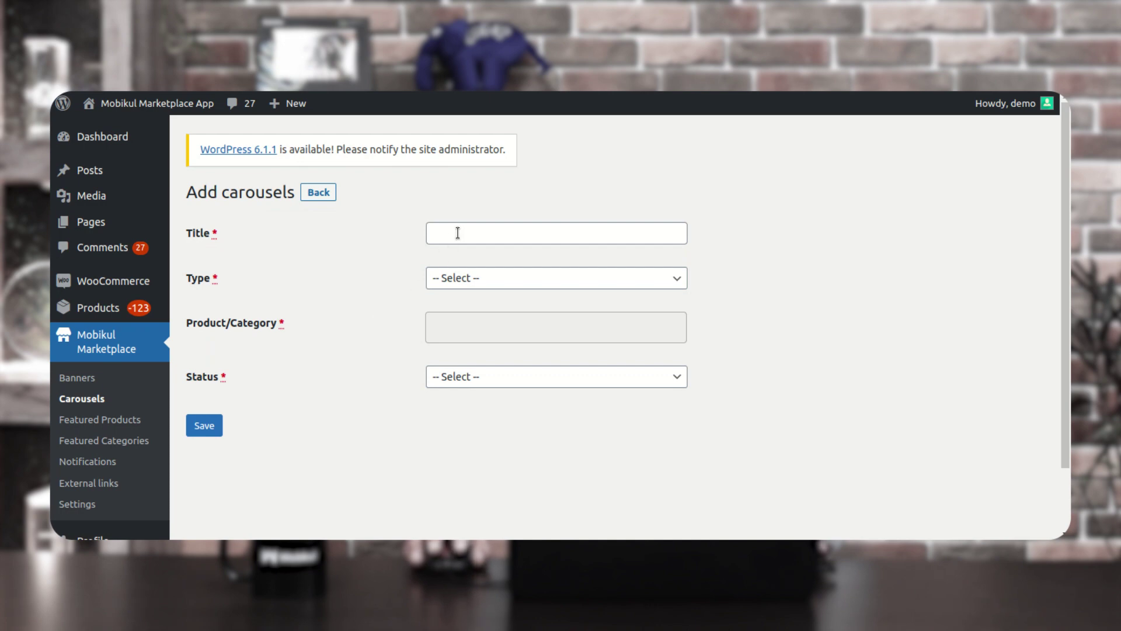
Enter "Hot Deals Of the Day" as the title of the new carousel
{"action": "left_click", "coordinate": [459, 231]}
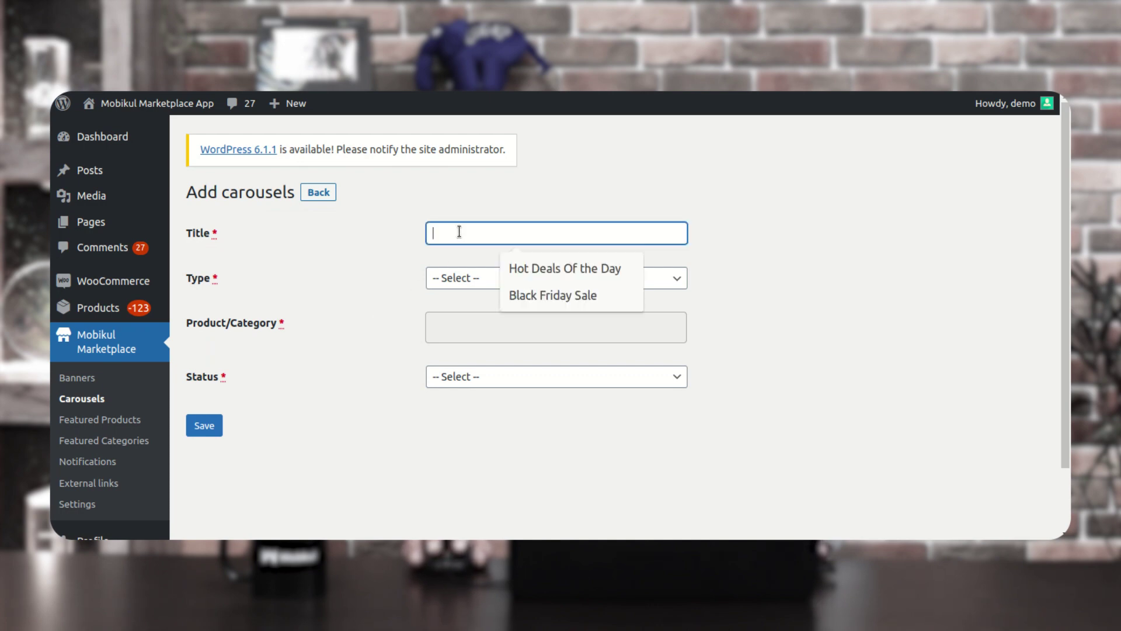
{"action": "left_click", "coordinate": [537, 268]}
{"action": "left_click", "coordinate": [701, 248]}
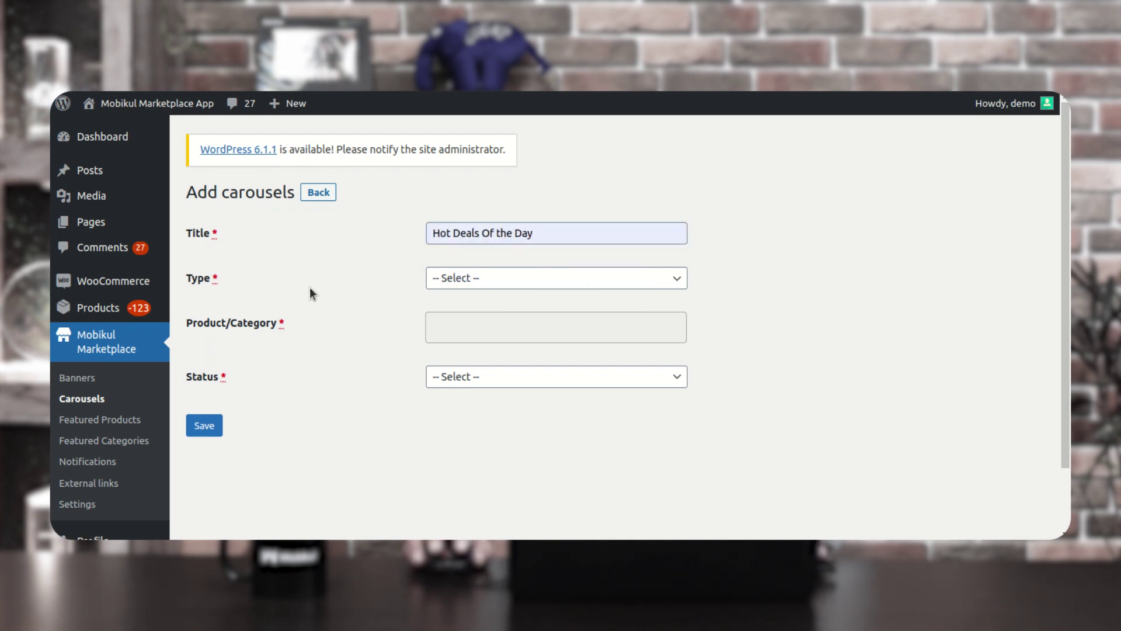
Set the carousel type to Products and add APPLE IPHONE 6 (GOLD), APPLE IPHONE 6 (Silver), SAMSUNG GALAXY S5 - GOLD and Samsung Galaxy S5 - White
{"action": "left_click", "coordinate": [466, 277]}
{"action": "left_click", "coordinate": [459, 310]}
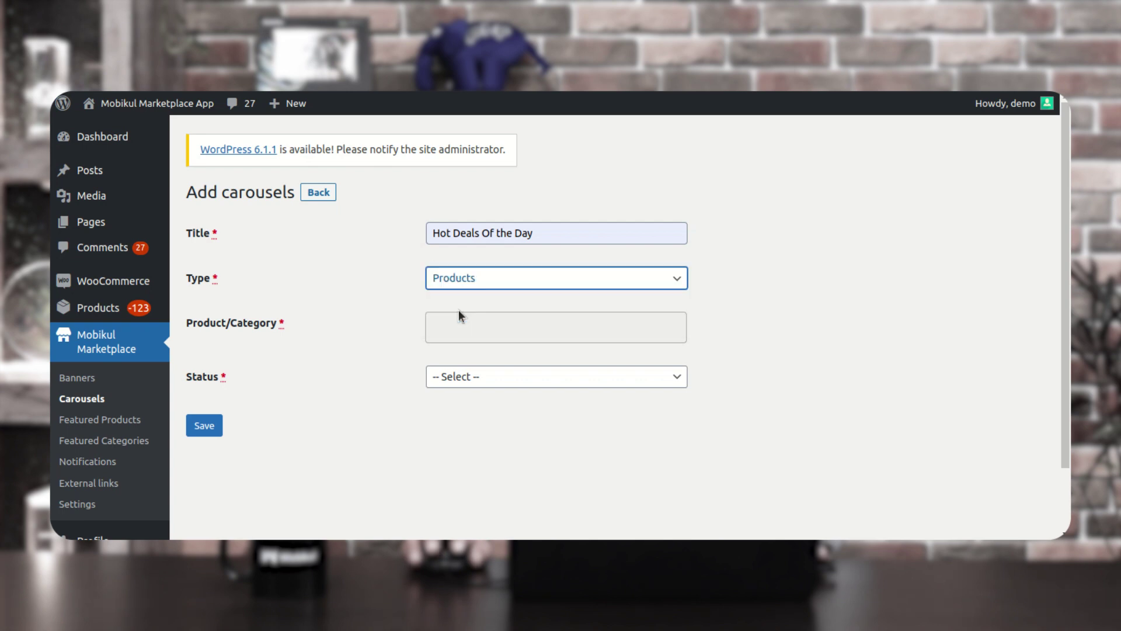
{"action": "left_click", "coordinate": [453, 325]}
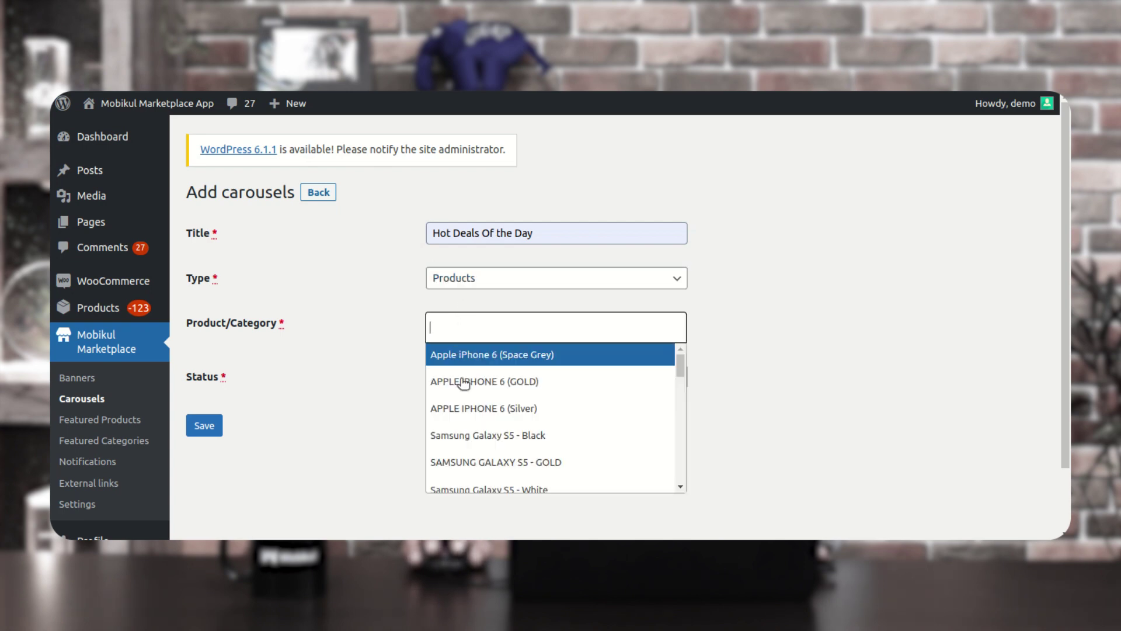
{"action": "left_click", "coordinate": [462, 390]}
{"action": "left_click", "coordinate": [577, 327]}
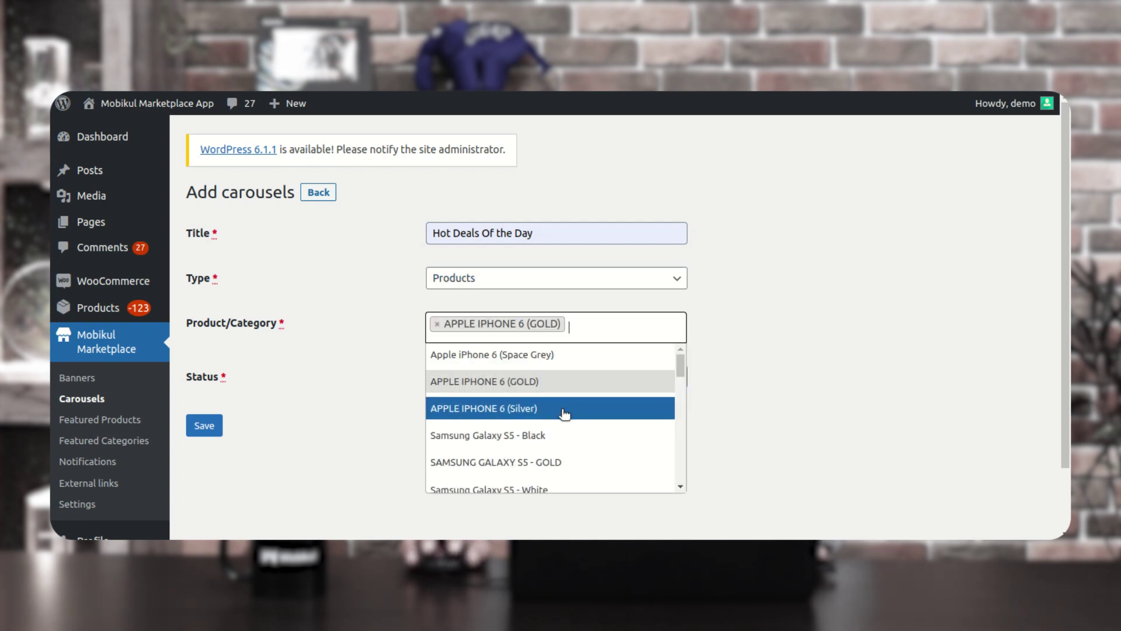
{"action": "left_click", "coordinate": [579, 403]}
{"action": "left_click", "coordinate": [591, 344]}
{"action": "left_click", "coordinate": [571, 483]}
{"action": "left_click", "coordinate": [610, 348]}
{"action": "left_click", "coordinate": [568, 527]}
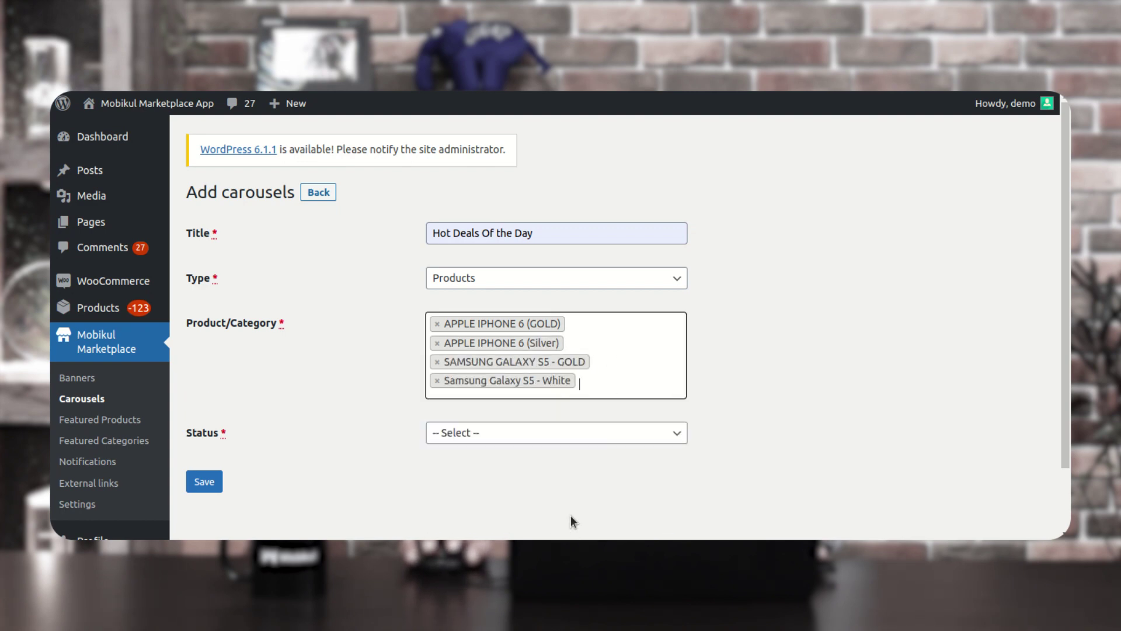
Change the carousel type to categories and add the Camera, Gaming and Headphones categories
{"action": "left_click", "coordinate": [510, 285]}
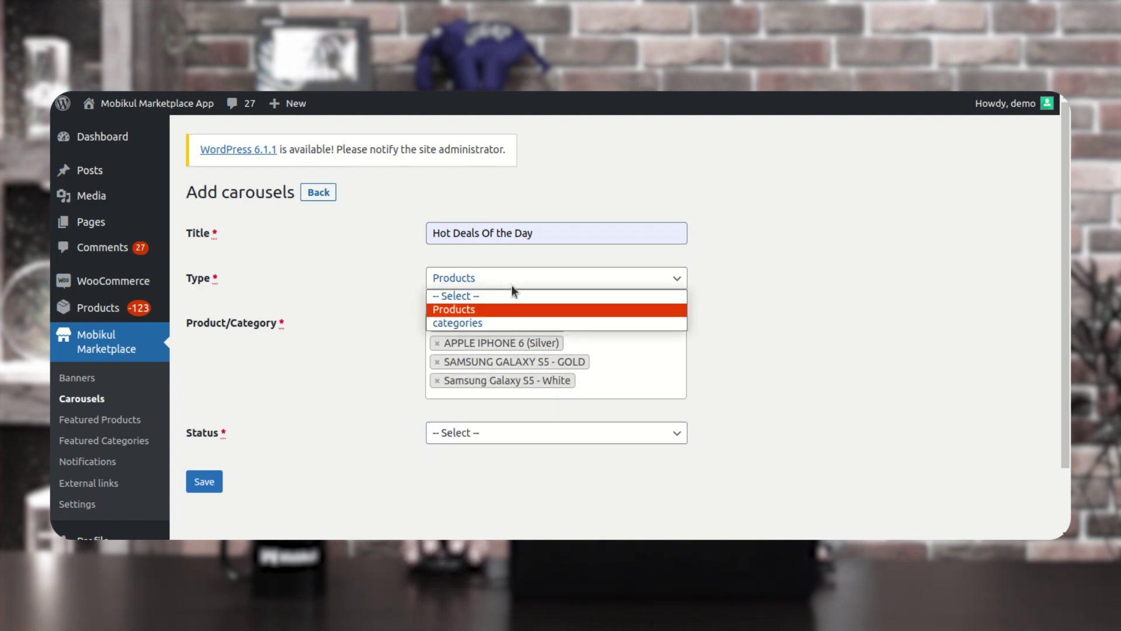
{"action": "left_click", "coordinate": [504, 319]}
{"action": "left_click", "coordinate": [454, 325]}
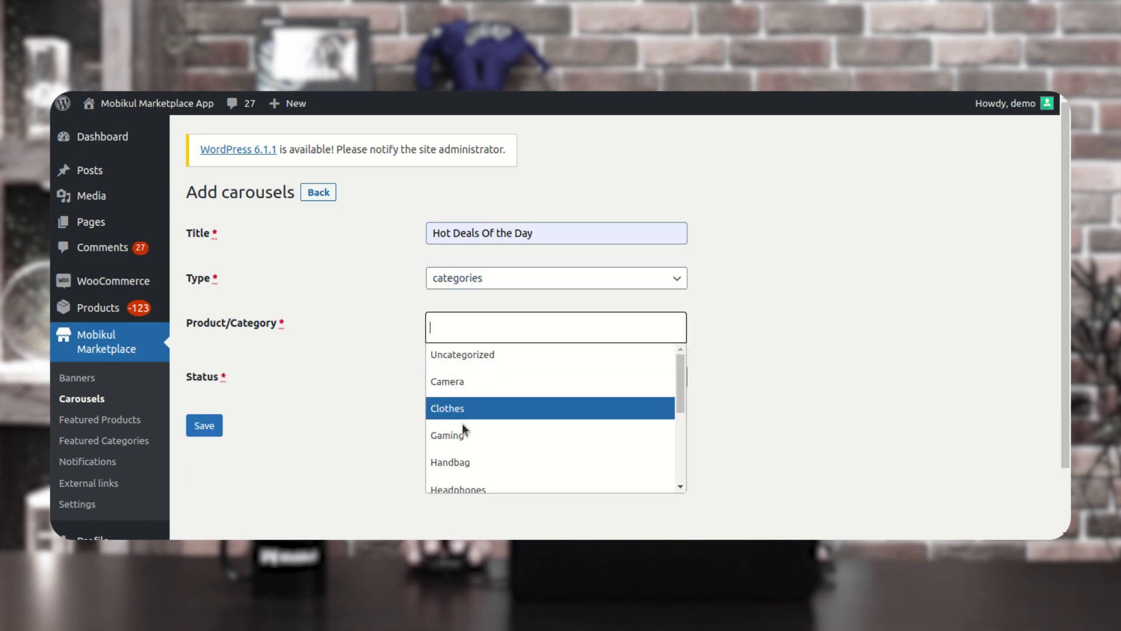
{"action": "left_click", "coordinate": [476, 384]}
{"action": "left_click", "coordinate": [503, 321]}
{"action": "left_click", "coordinate": [503, 433]}
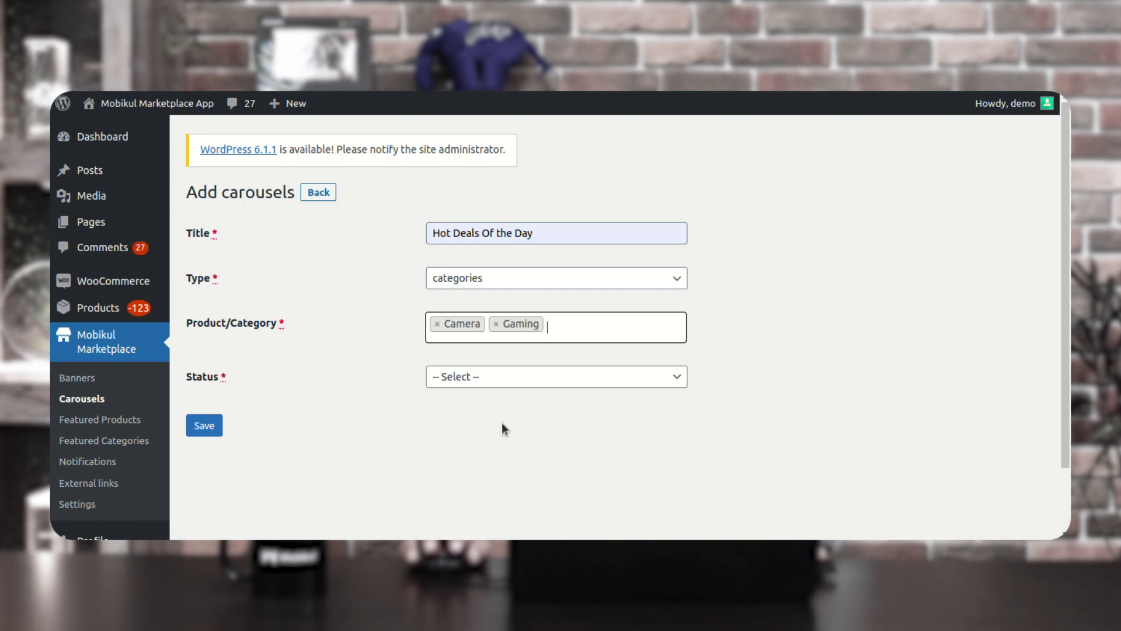
{"action": "left_click", "coordinate": [550, 336]}
{"action": "left_click", "coordinate": [525, 483]}
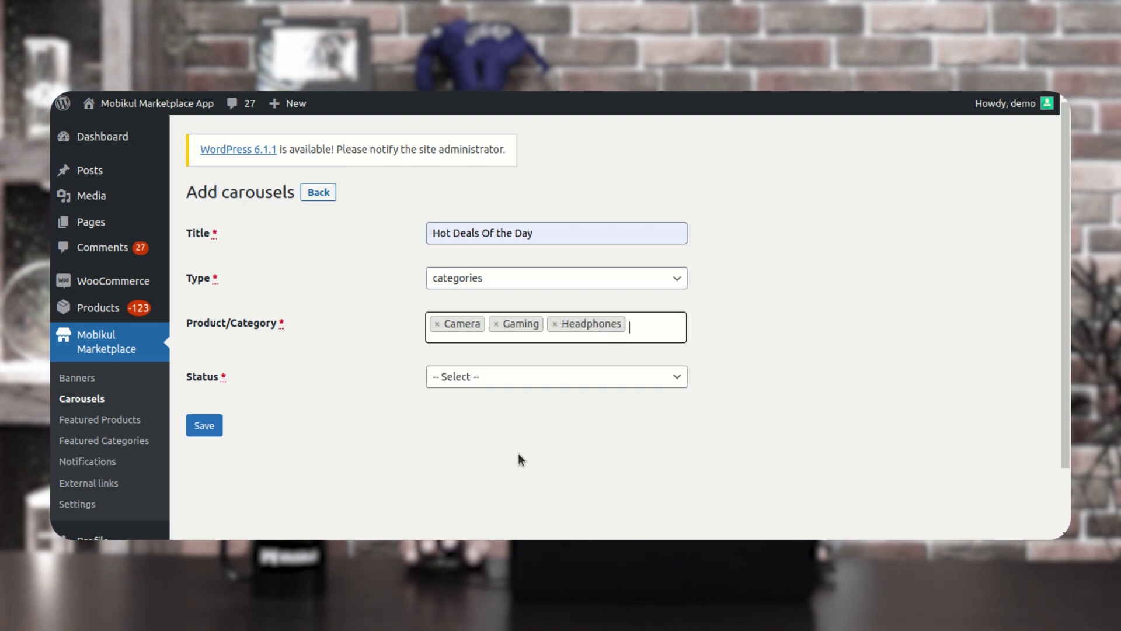
Set the new carousel's status to Enabled
{"action": "left_click", "coordinate": [470, 380]}
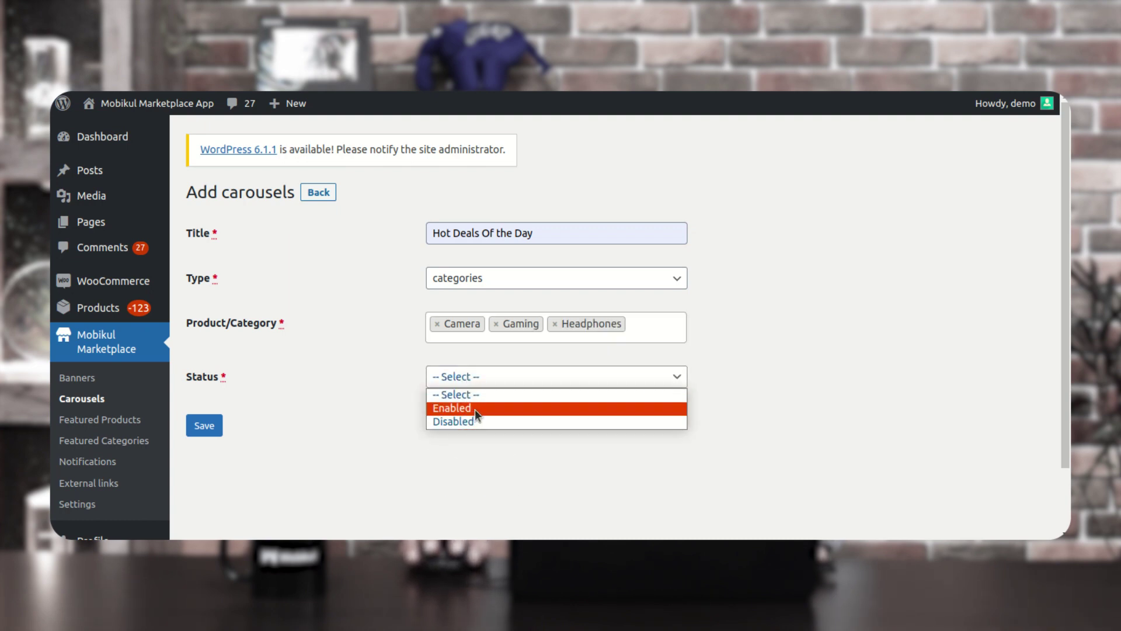
{"action": "left_click", "coordinate": [474, 409]}
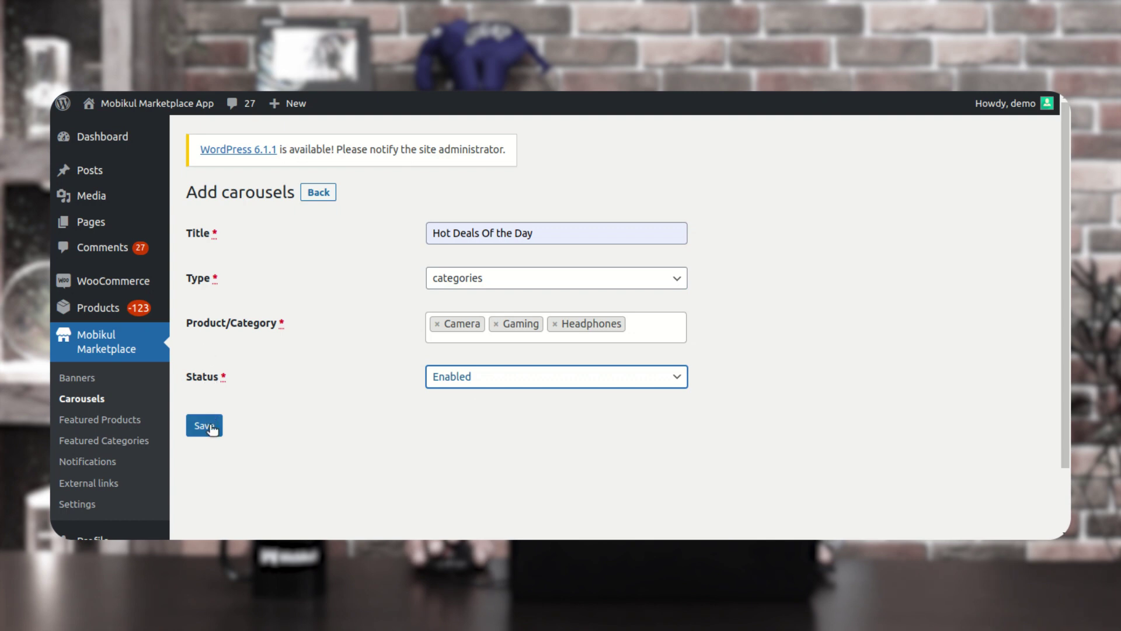
{"action": "left_click", "coordinate": [355, 445]}
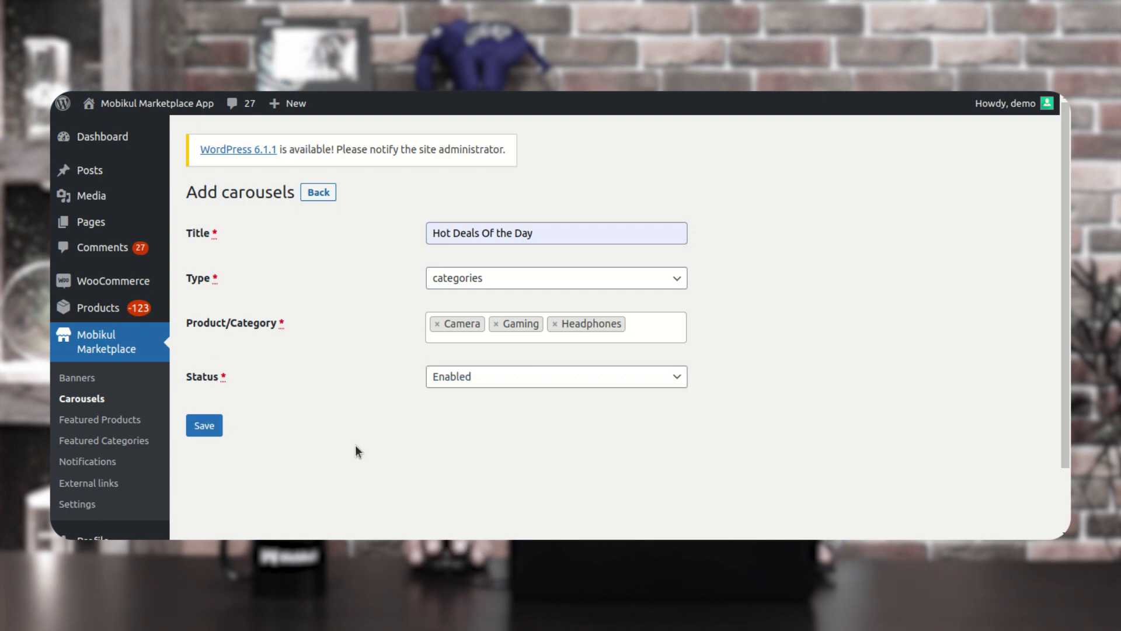
Open the app's featured products, go to adding a product, and list only the published store products
{"action": "left_click", "coordinate": [114, 422]}
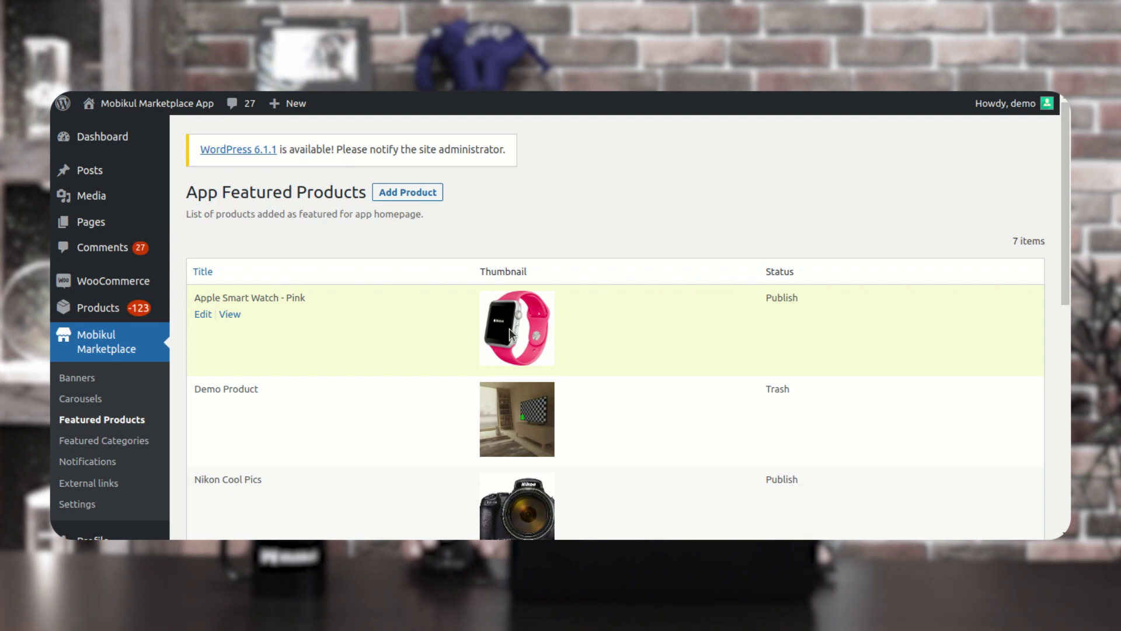
{"action": "left_click", "coordinate": [411, 193]}
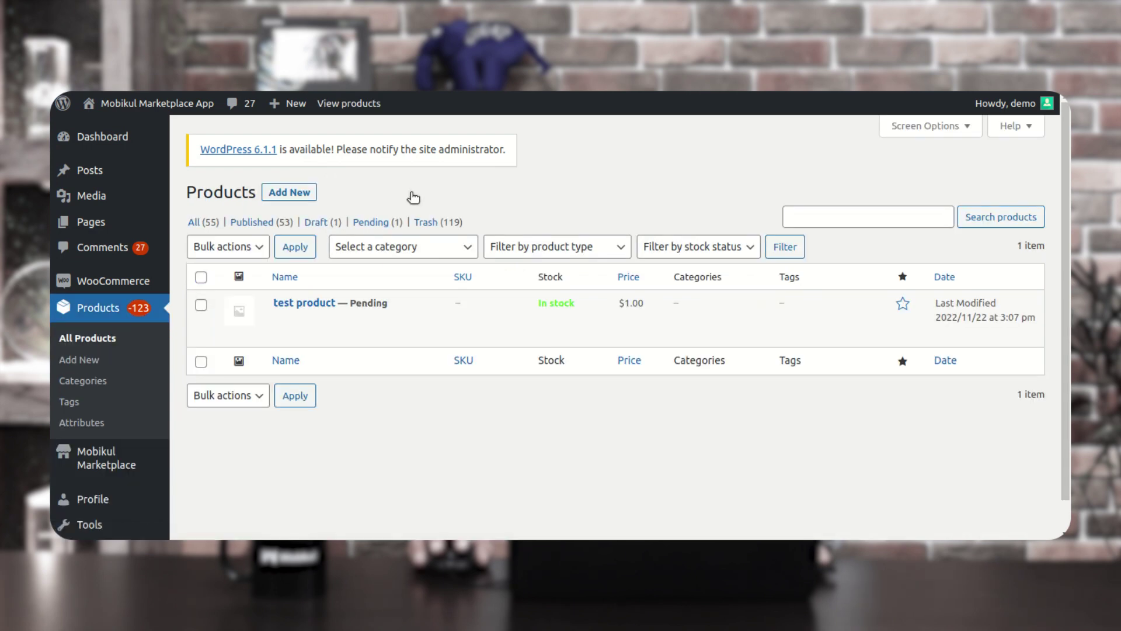
{"action": "left_click", "coordinate": [260, 224]}
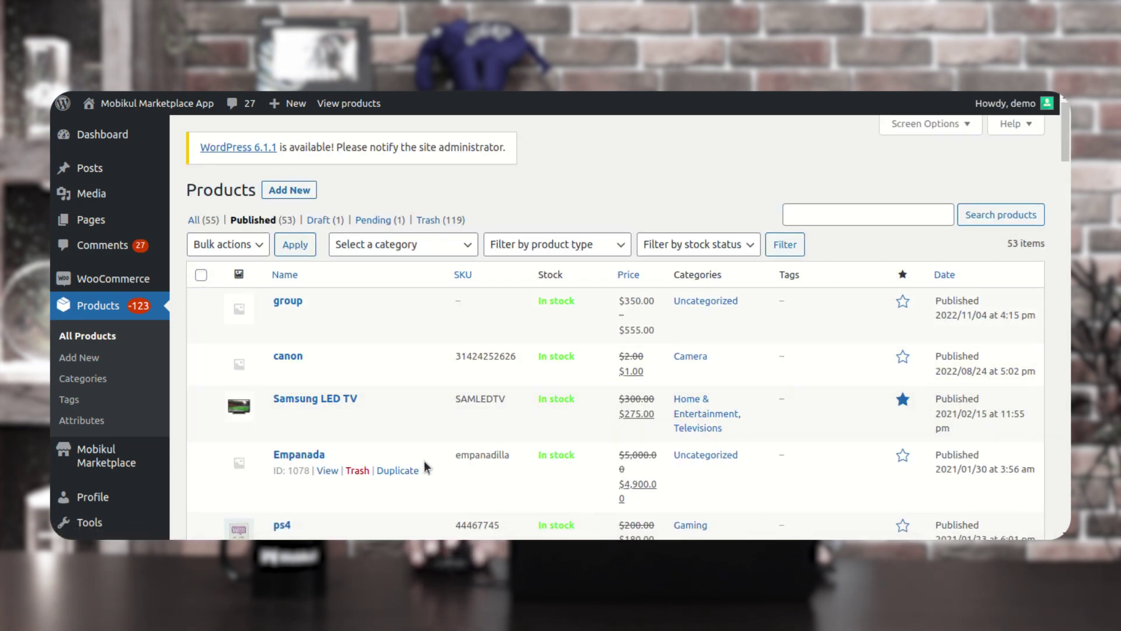
Remove the featured mark from Samsung LED TV in the published products list and mark it as featured again
{"action": "scroll", "coordinate": [479, 448], "scroll_direction": "down", "scroll_amount": 1}
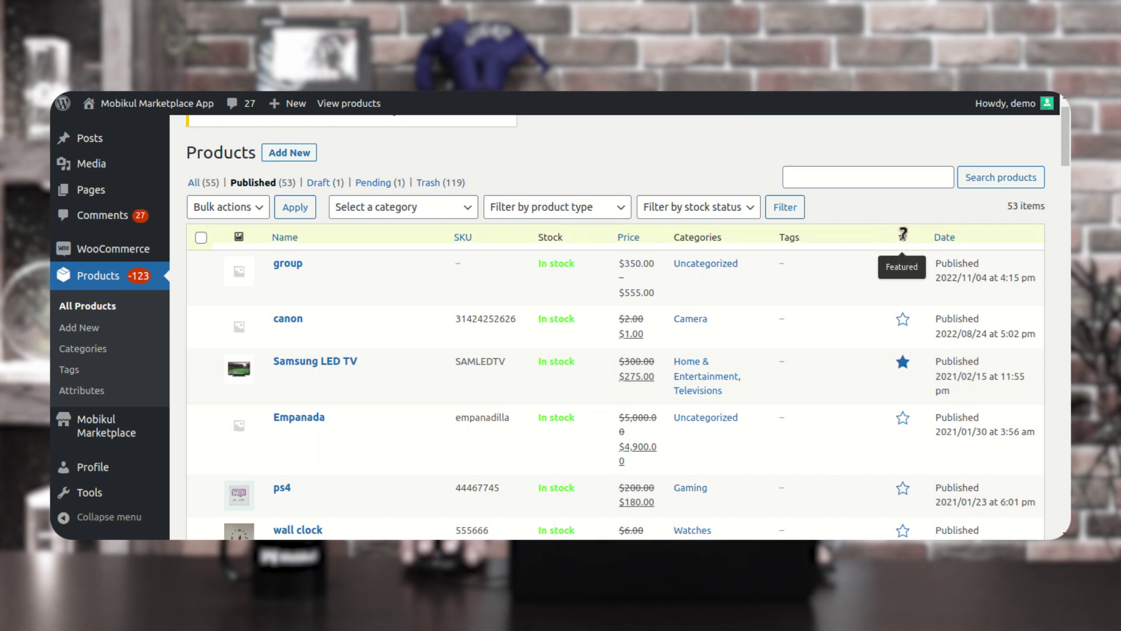
{"action": "left_click", "coordinate": [904, 363]}
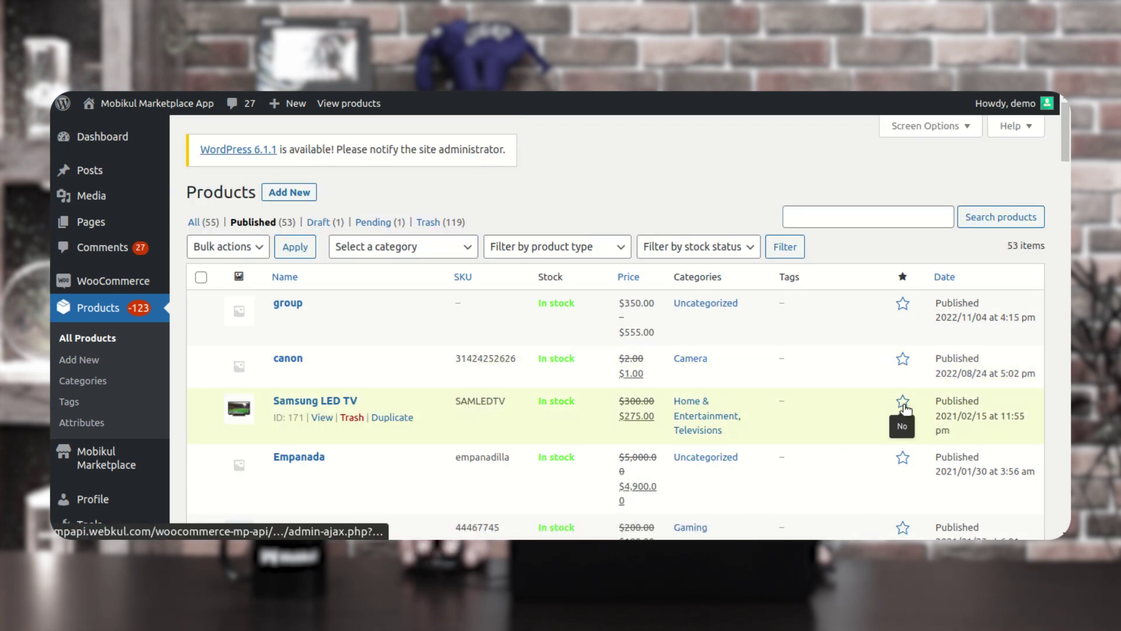
{"action": "left_click", "coordinate": [903, 403]}
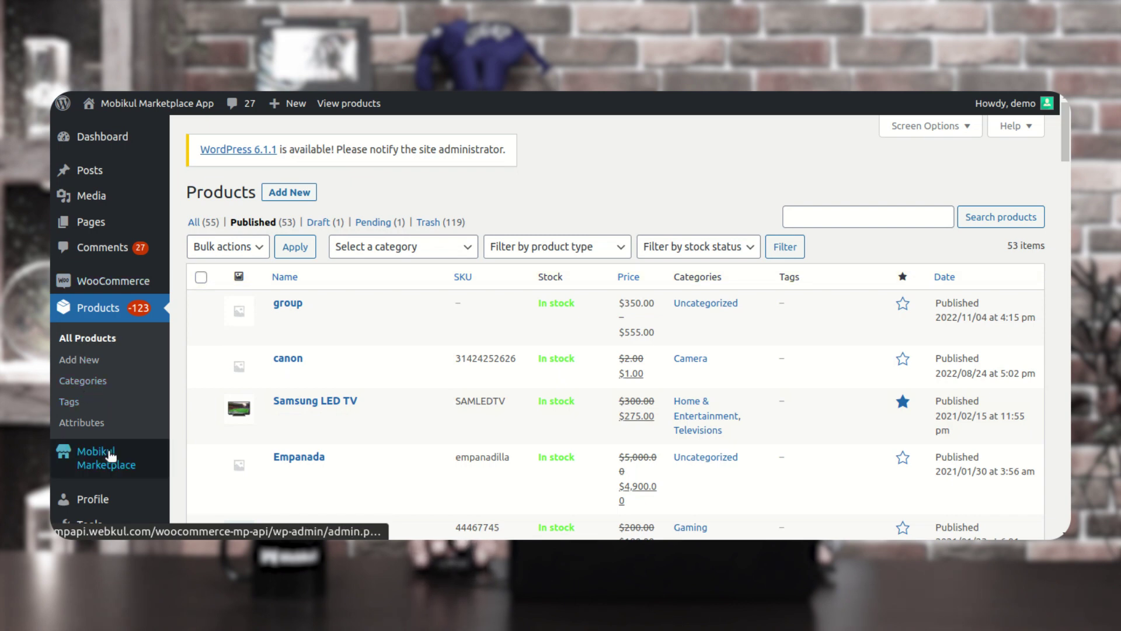
Open the Mobikul Marketplace featured categories and start adding a new featured category
{"action": "mouse_move", "coordinate": [111, 455]}
{"action": "scroll", "coordinate": [111, 455], "scroll_direction": "down", "scroll_amount": 5}
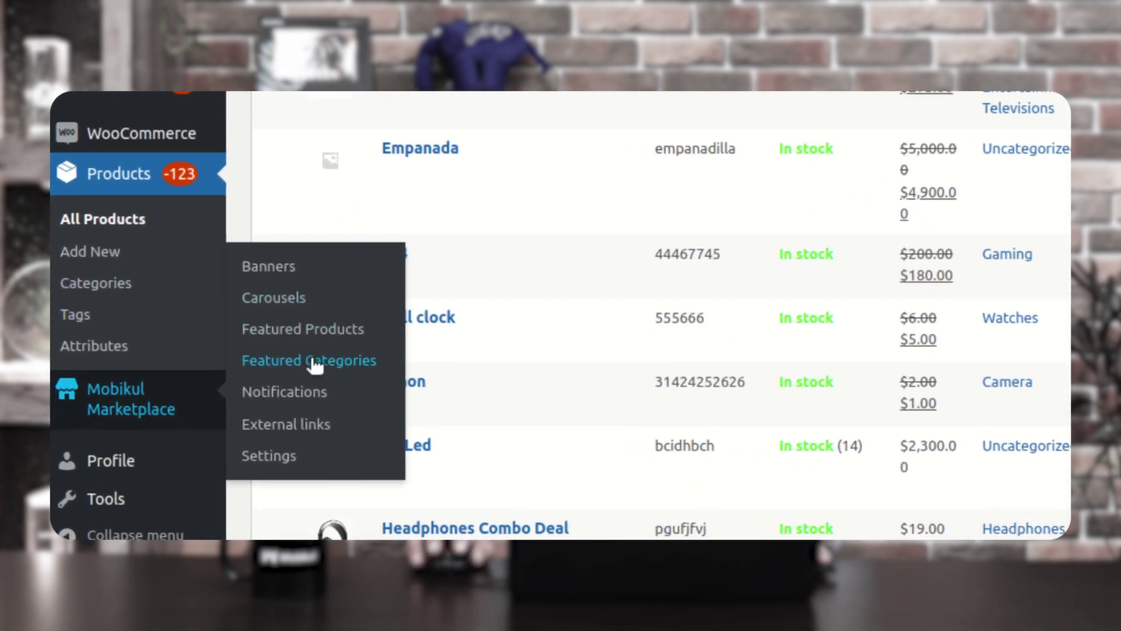
{"action": "left_click", "coordinate": [303, 412]}
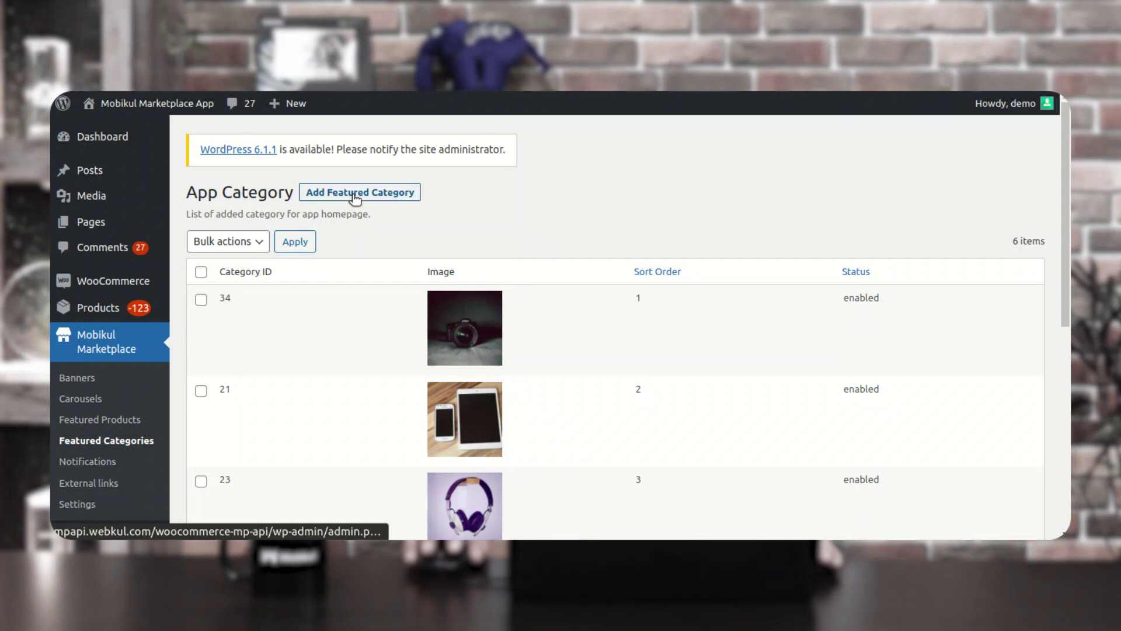
{"action": "left_click", "coordinate": [354, 195]}
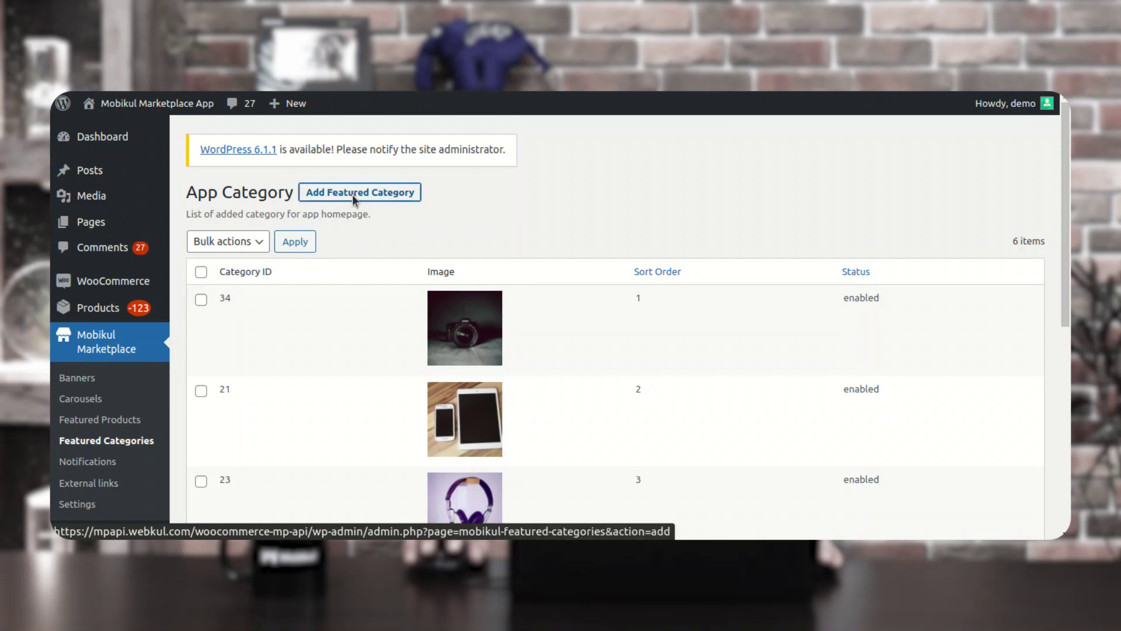
Fill in the new featured category with sort order 1, category Watches and status Enabled
{"action": "left_click", "coordinate": [457, 227]}
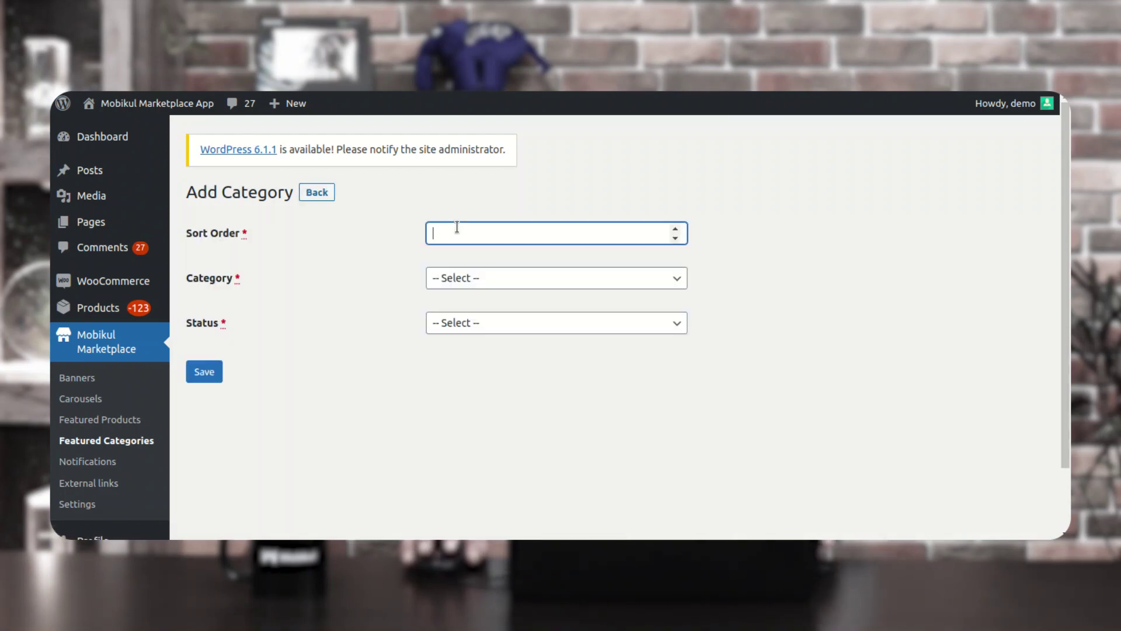
{"action": "left_click", "coordinate": [467, 279]}
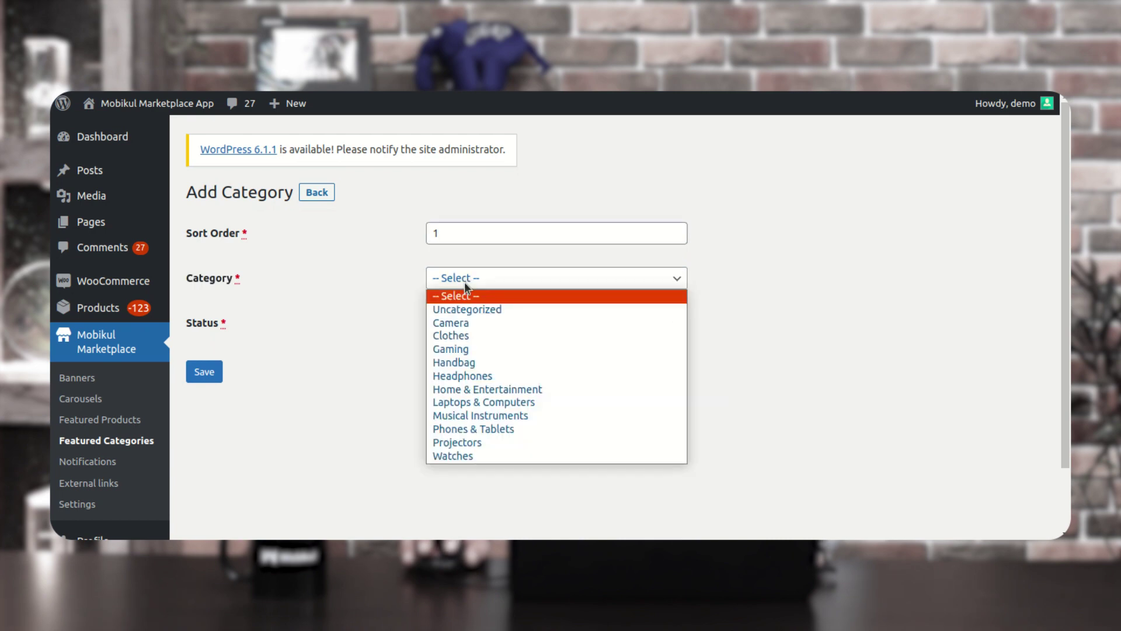
{"action": "left_click", "coordinate": [490, 455]}
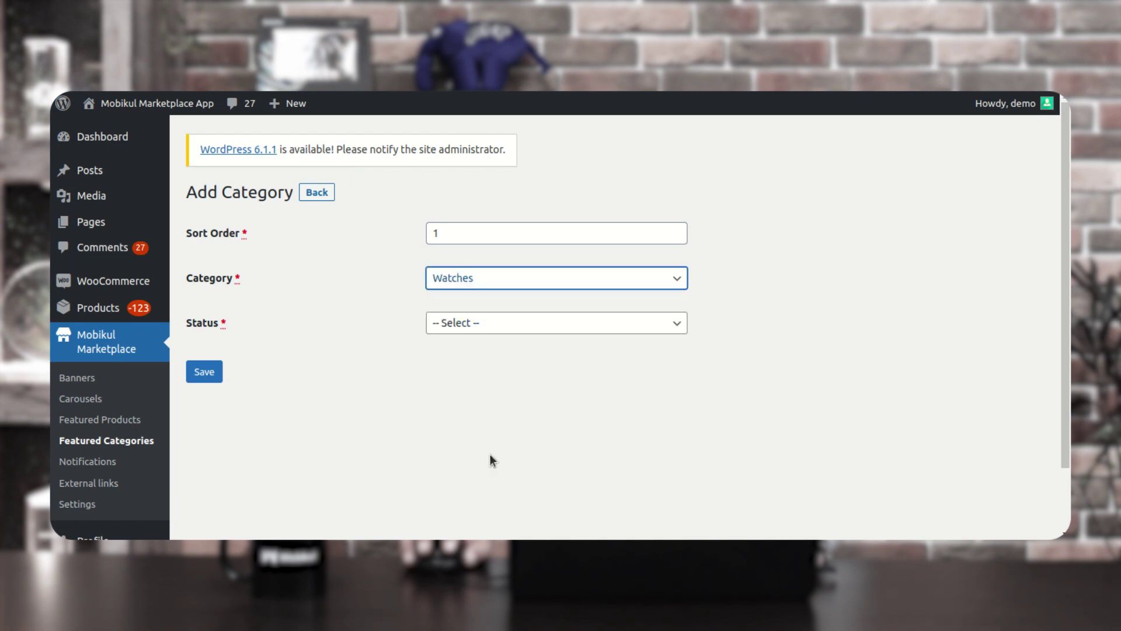
{"action": "left_click", "coordinate": [477, 326]}
{"action": "left_click", "coordinate": [474, 355]}
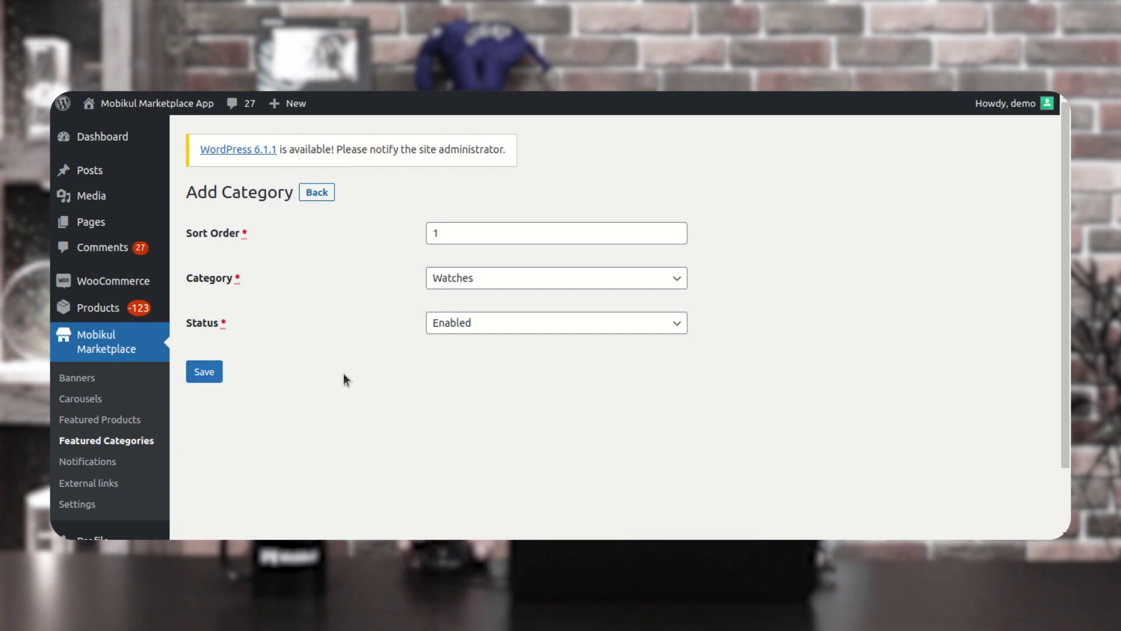
Start a new app notification and go through its image, title and content fields
{"action": "left_click", "coordinate": [110, 464]}
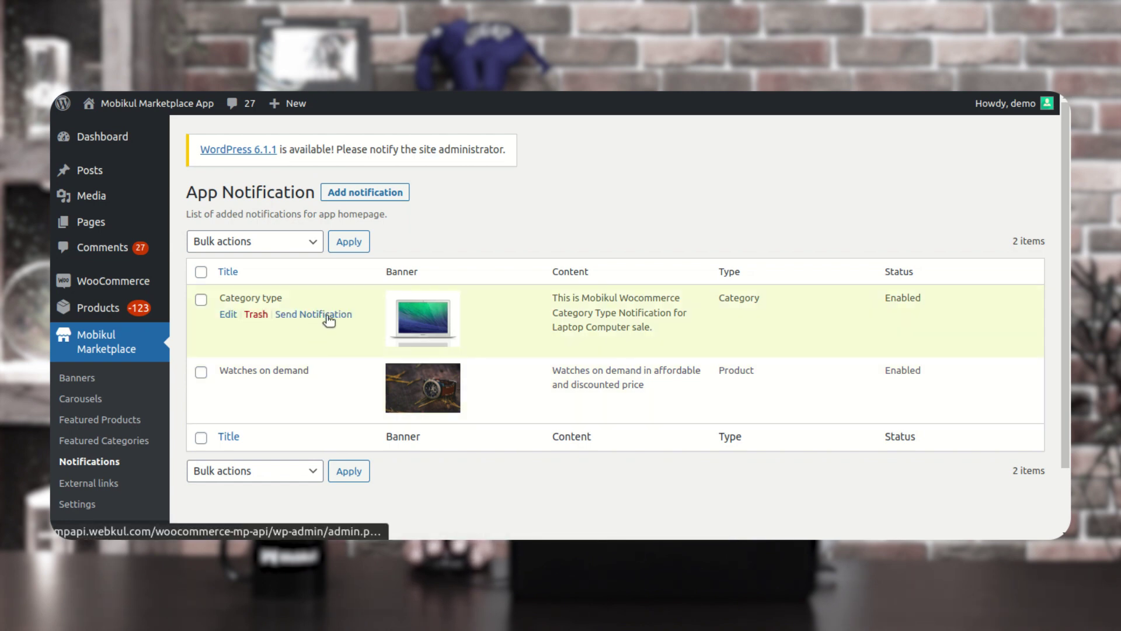
{"action": "left_click", "coordinate": [369, 194]}
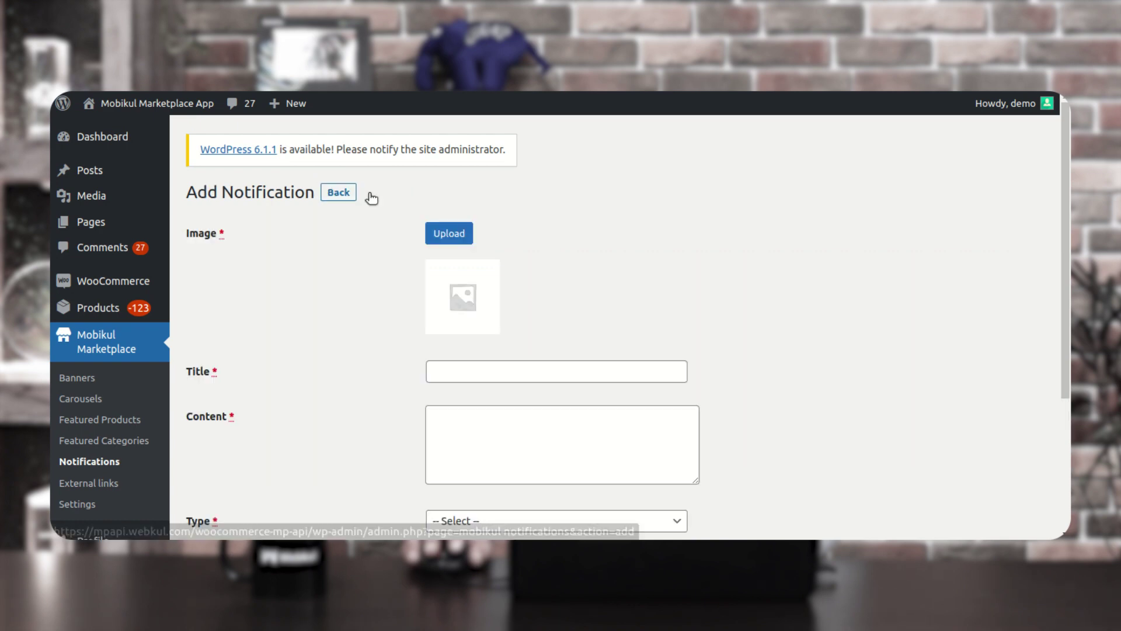
{"action": "scroll", "coordinate": [492, 321], "scroll_direction": "down", "scroll_amount": 2}
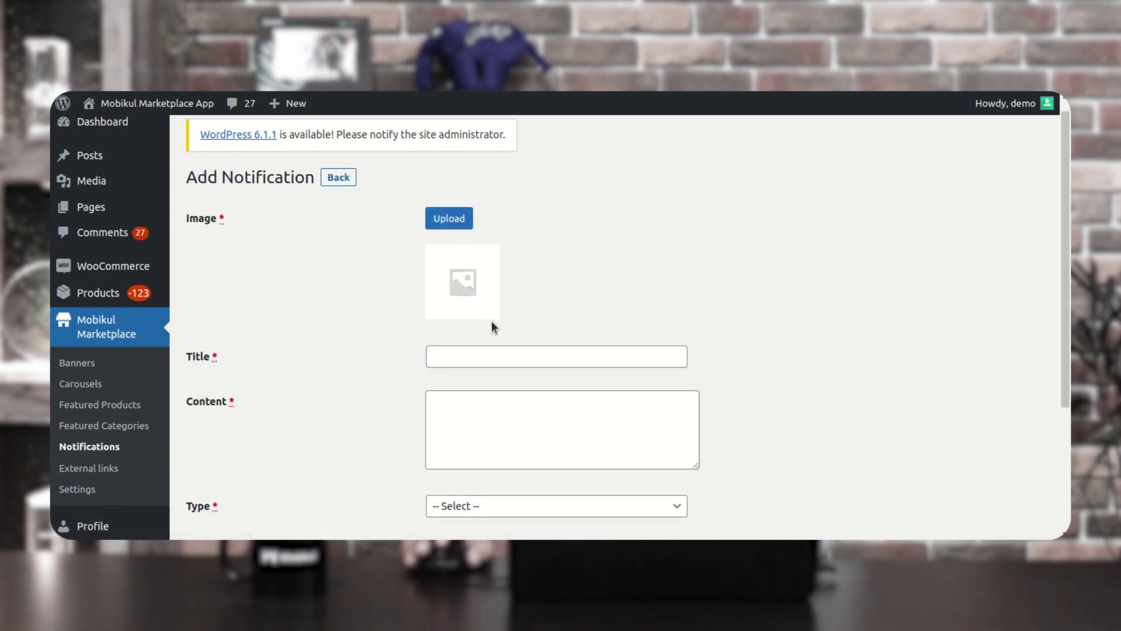
{"action": "left_click", "coordinate": [467, 293]}
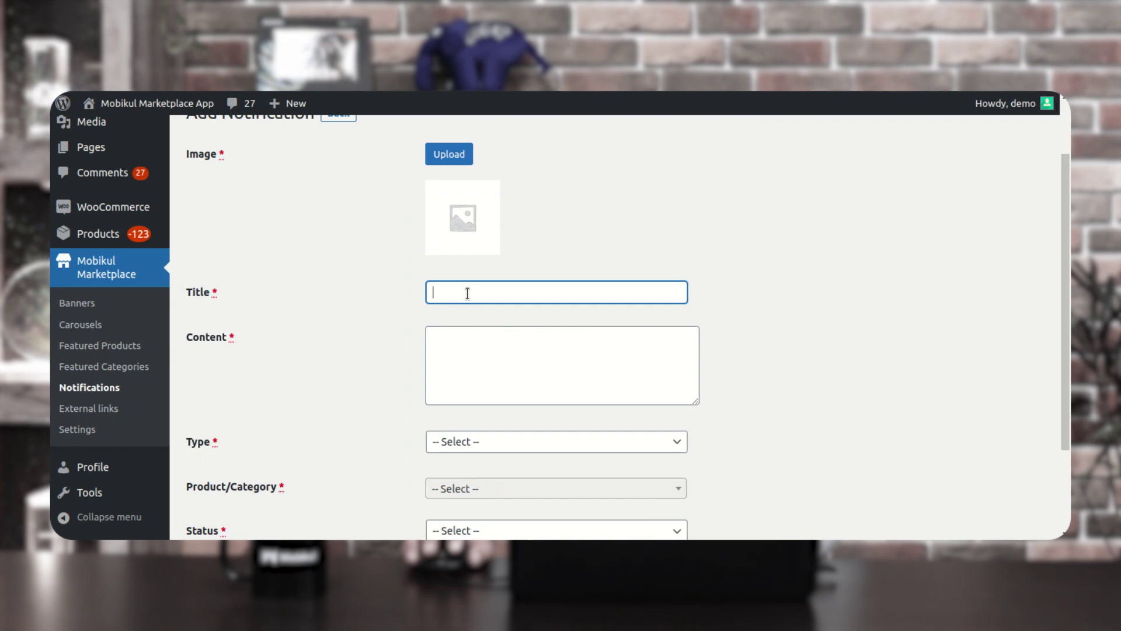
{"action": "left_click", "coordinate": [469, 337]}
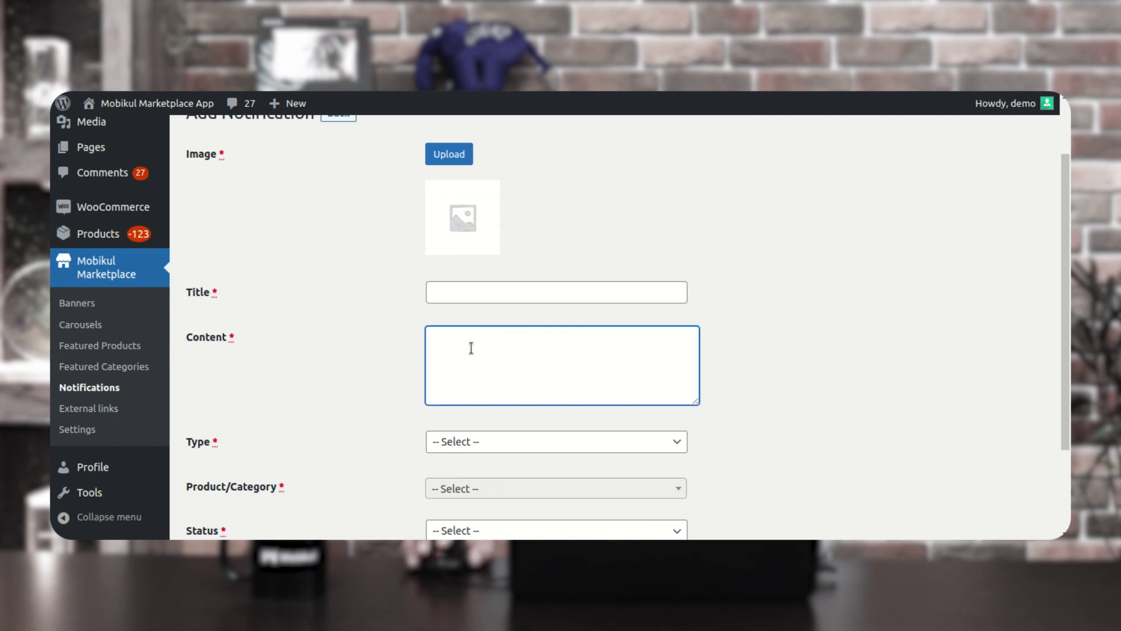
Set the notification type to Product and choose SAMSUNG GALAXY S5 - GOLD as its product
{"action": "scroll", "coordinate": [471, 348], "scroll_direction": "down", "scroll_amount": 3}
{"action": "left_click", "coordinate": [475, 324]}
{"action": "left_click", "coordinate": [467, 355]}
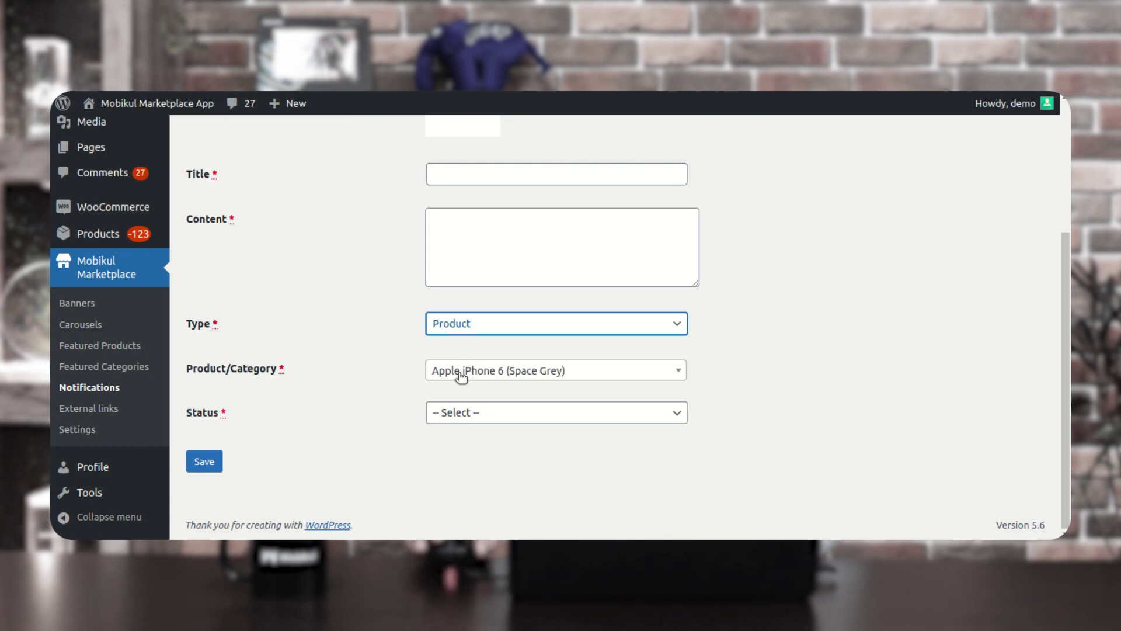
{"action": "left_click", "coordinate": [478, 373]}
{"action": "left_click", "coordinate": [512, 327]}
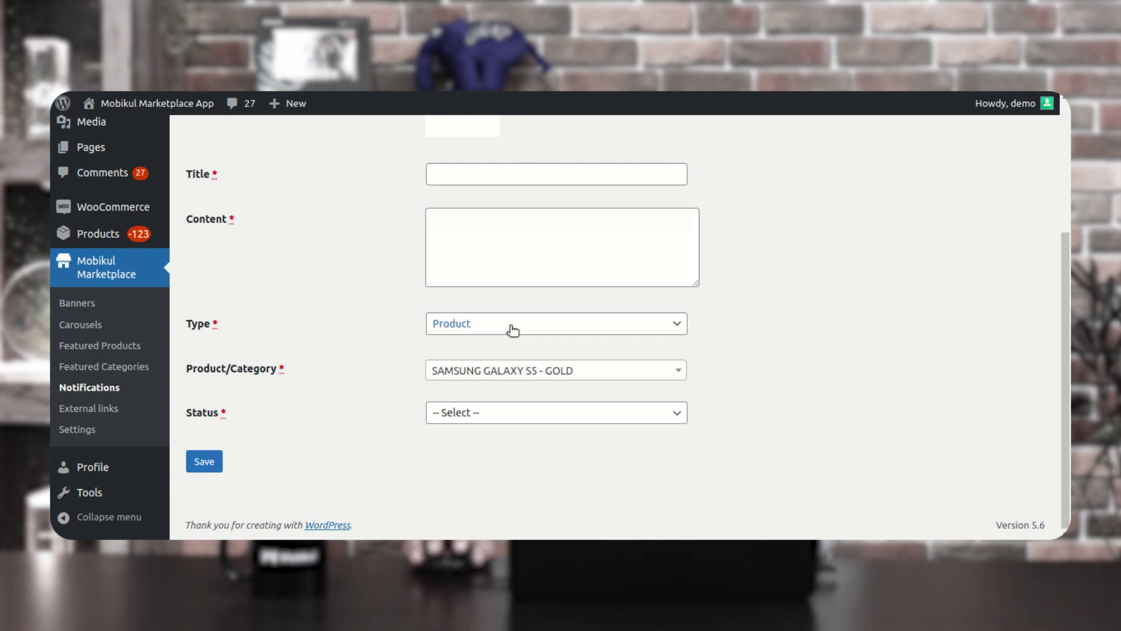
Change the notification type to Category, choose the Handbag category and set the status to Enabled
{"action": "left_click", "coordinate": [506, 334]}
{"action": "left_click", "coordinate": [489, 369]}
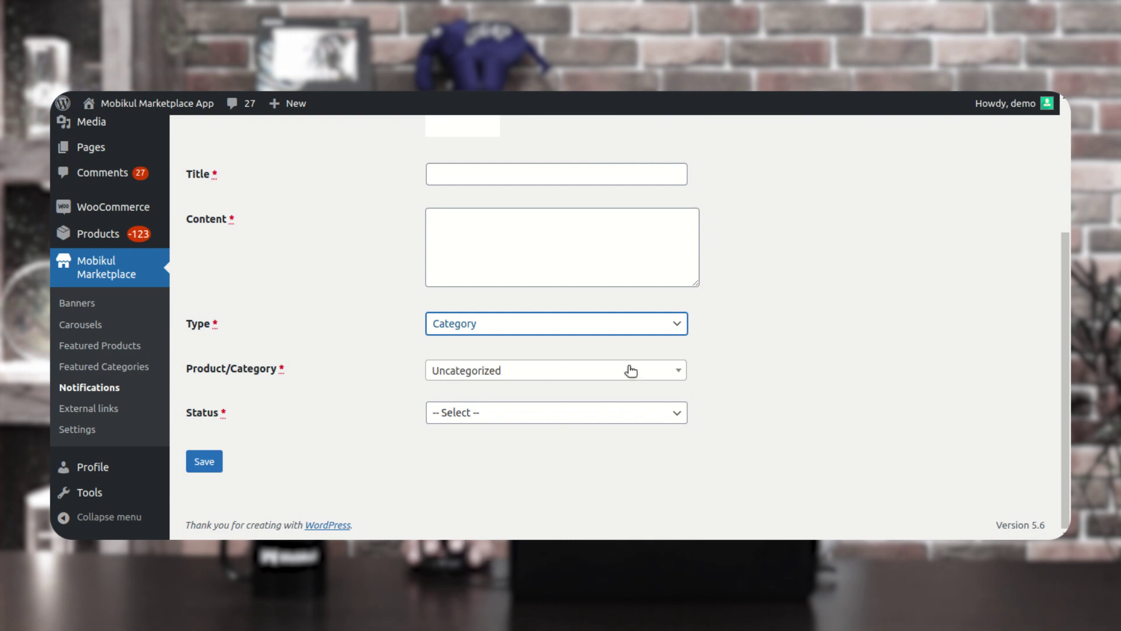
{"action": "left_click", "coordinate": [585, 380]}
{"action": "left_click", "coordinate": [560, 332]}
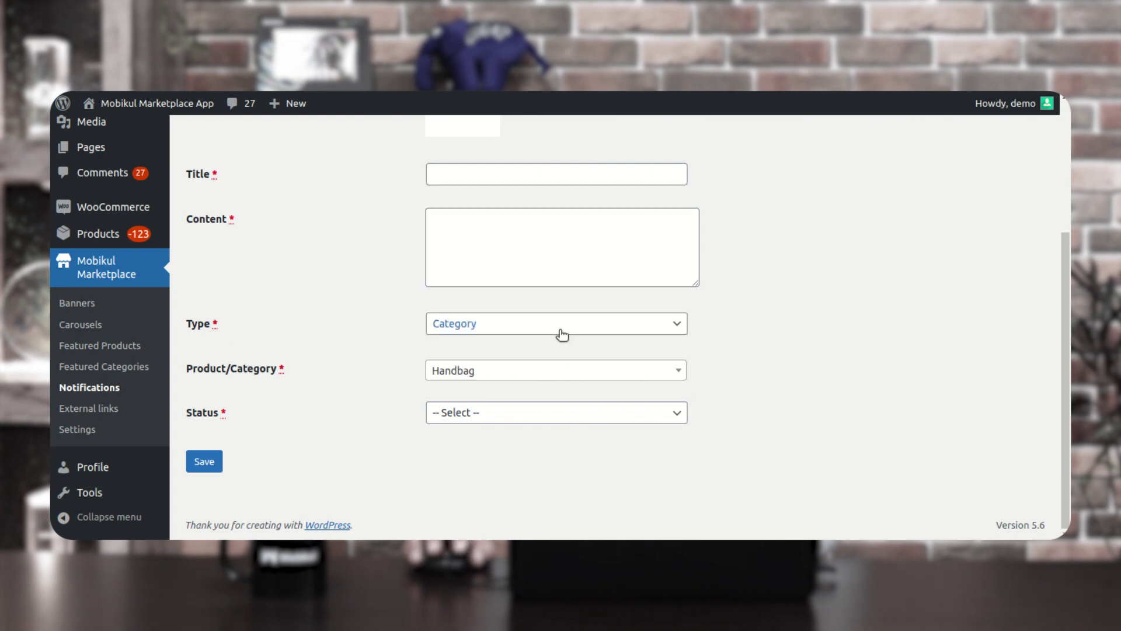
{"action": "left_click", "coordinate": [451, 416]}
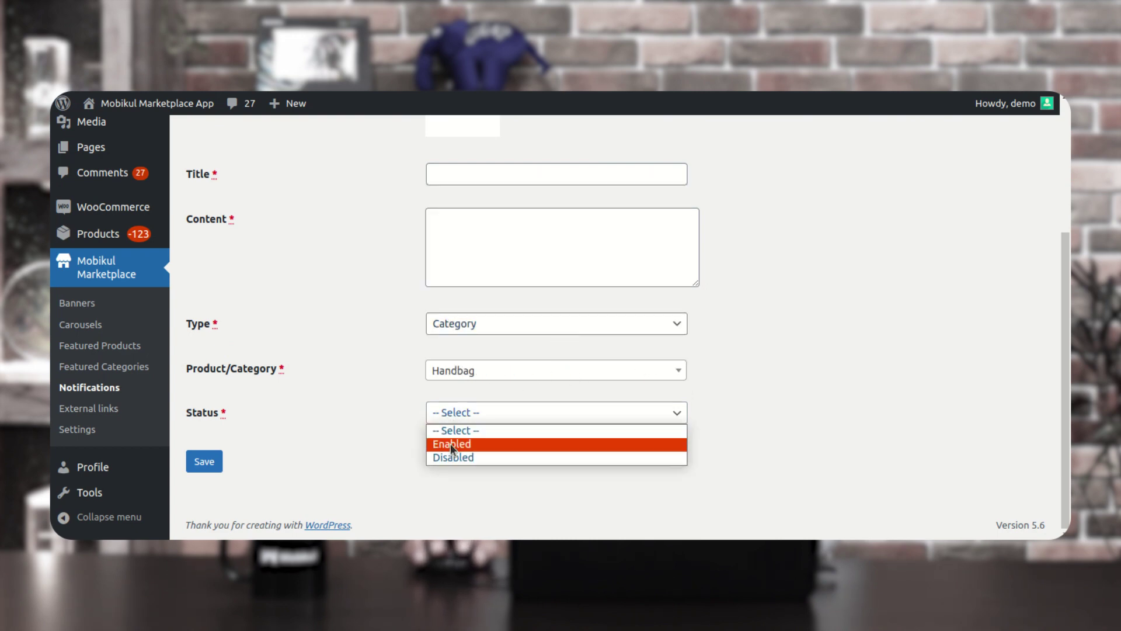
{"action": "left_click", "coordinate": [451, 445]}
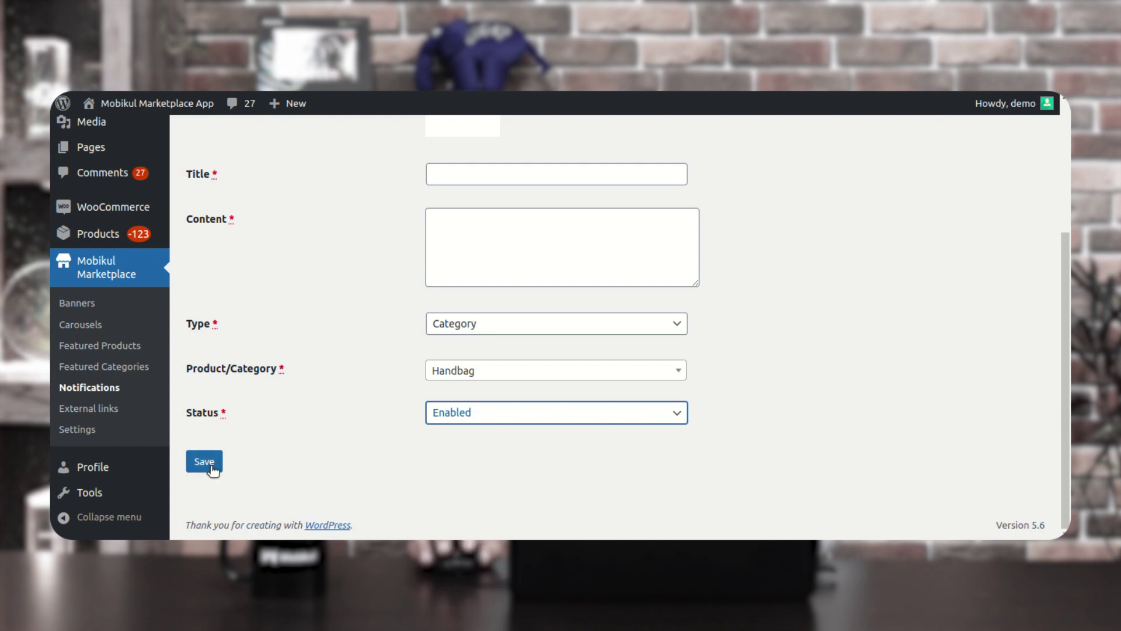
Return to the list of app notifications and send the "Category type" notification
{"action": "left_click", "coordinate": [103, 393]}
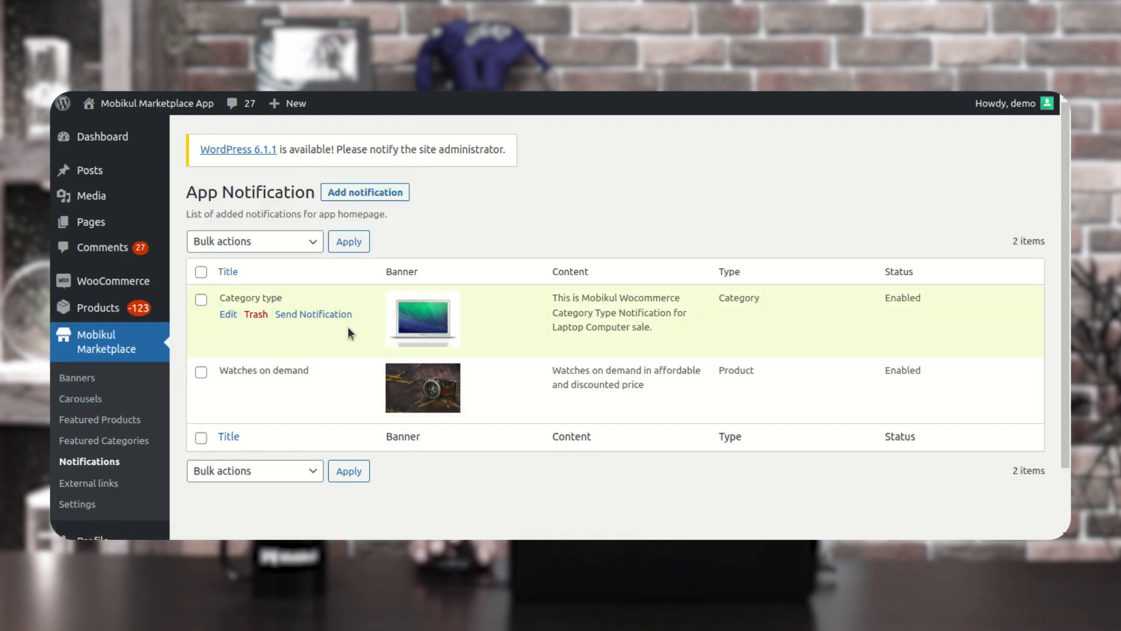
{"action": "left_click", "coordinate": [320, 315]}
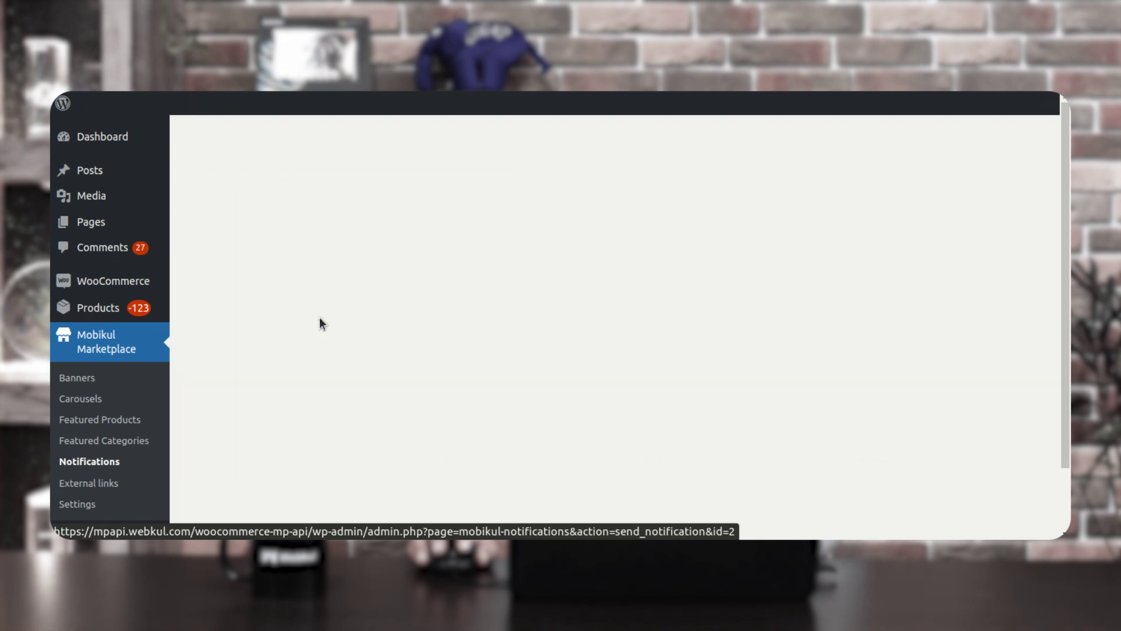
{"action": "left_click_drag", "start_coordinate": [202, 224], "coordinate": [261, 229]}
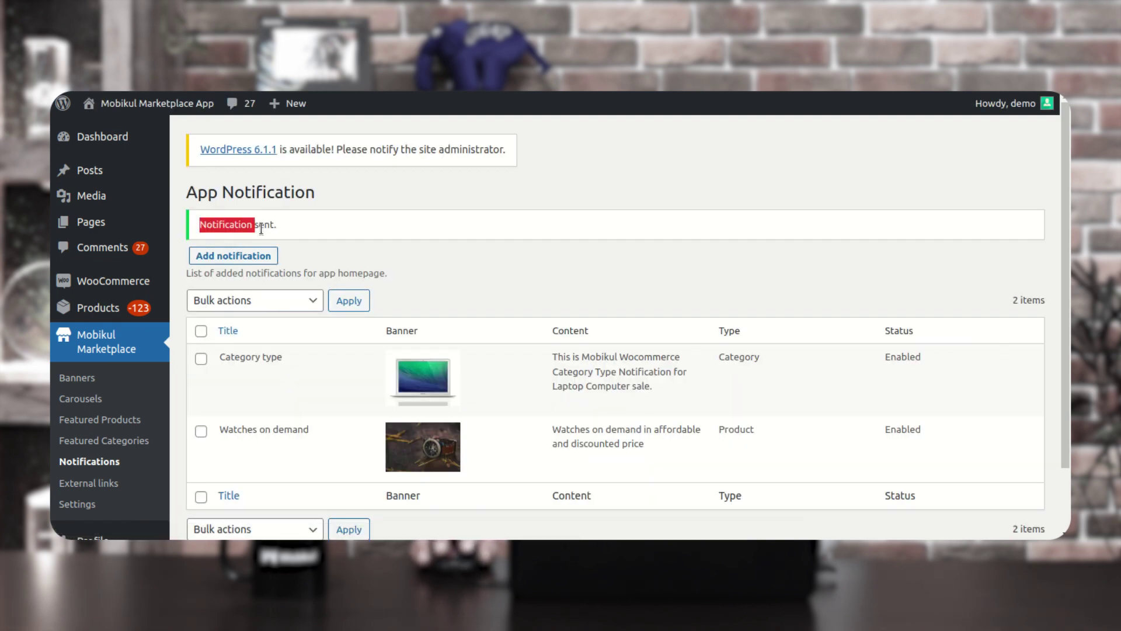
{"action": "left_click", "coordinate": [317, 224]}
Open the app's external links and review the titles of links 1 to 4
{"action": "mouse_move", "coordinate": [289, 403]}
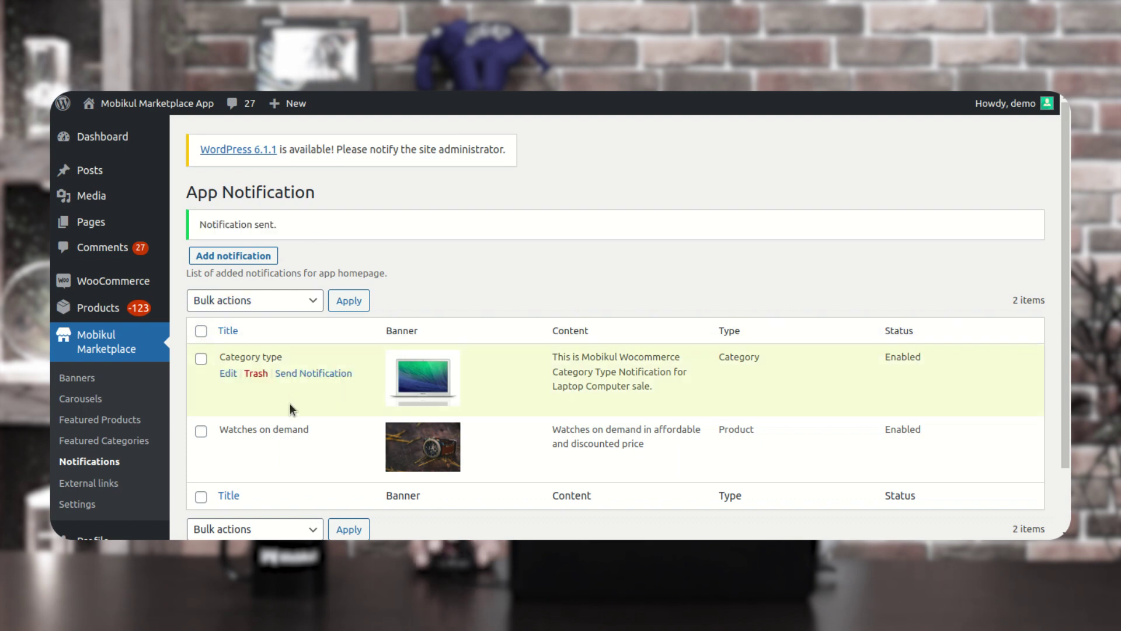
{"action": "scroll", "coordinate": [176, 430], "scroll_direction": "down", "scroll_amount": 3}
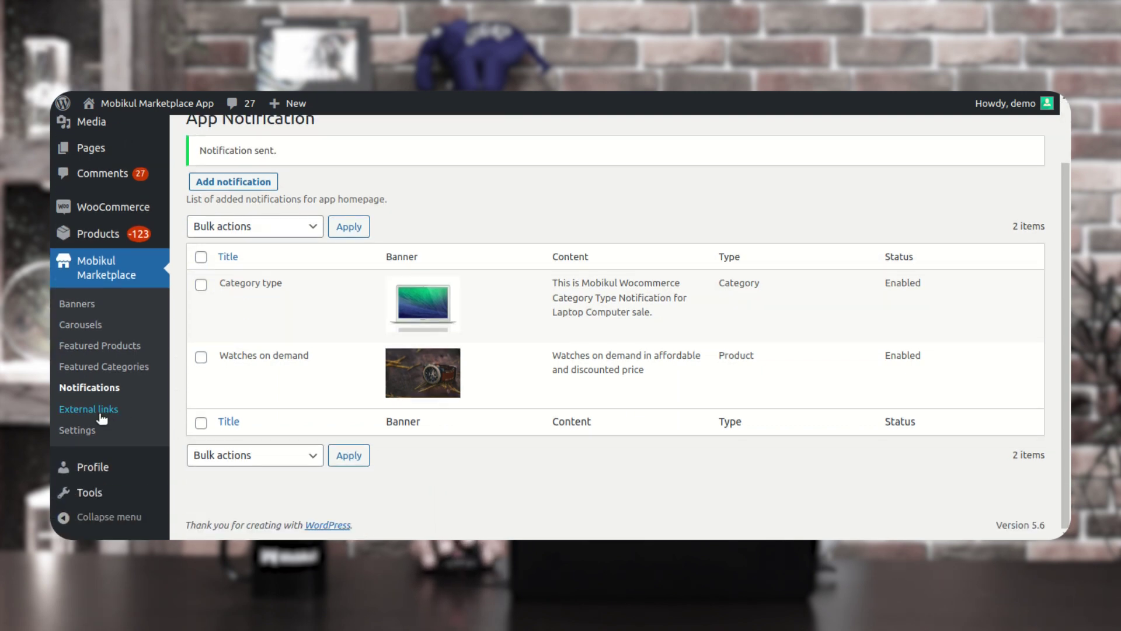
{"action": "left_click", "coordinate": [98, 411]}
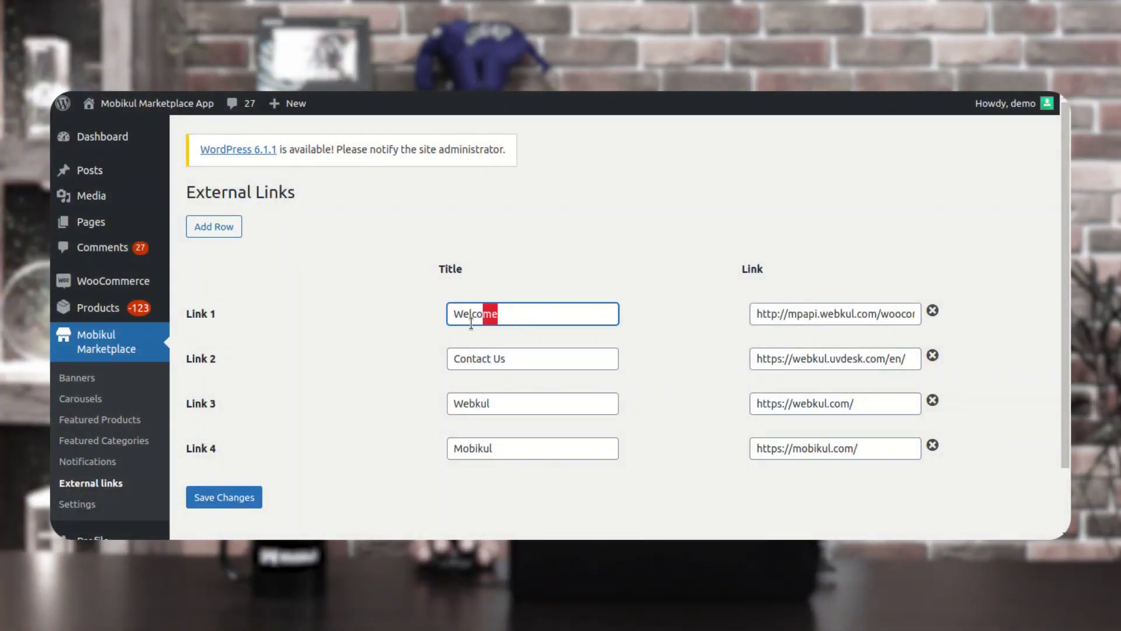
{"action": "left_click", "coordinate": [465, 362]}
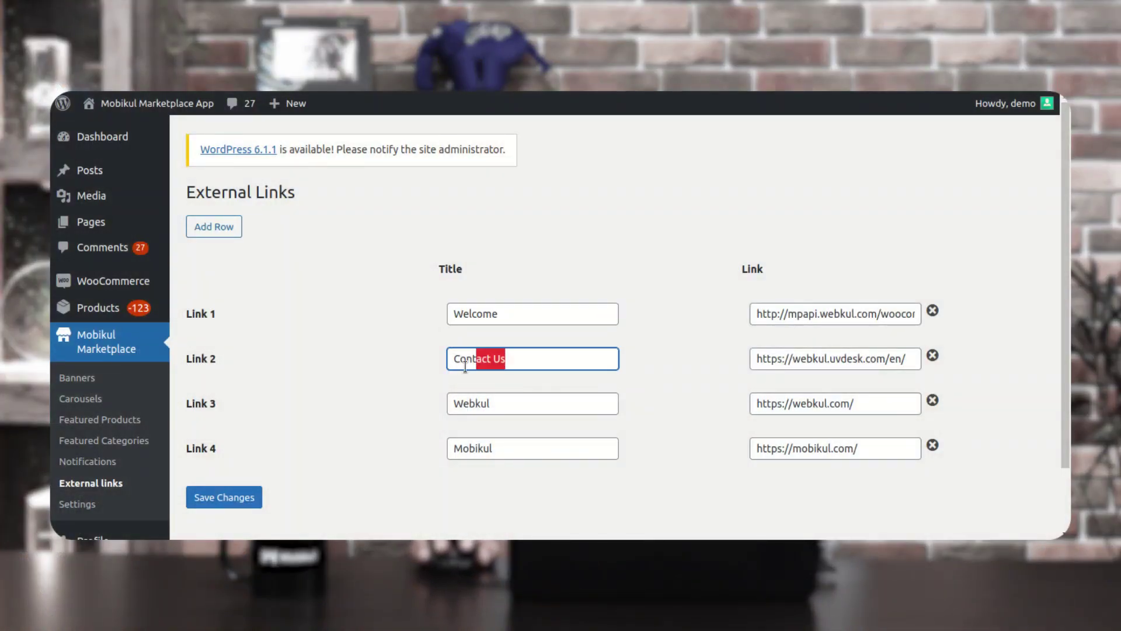
{"action": "left_click", "coordinate": [476, 403]}
{"action": "left_click", "coordinate": [457, 452]}
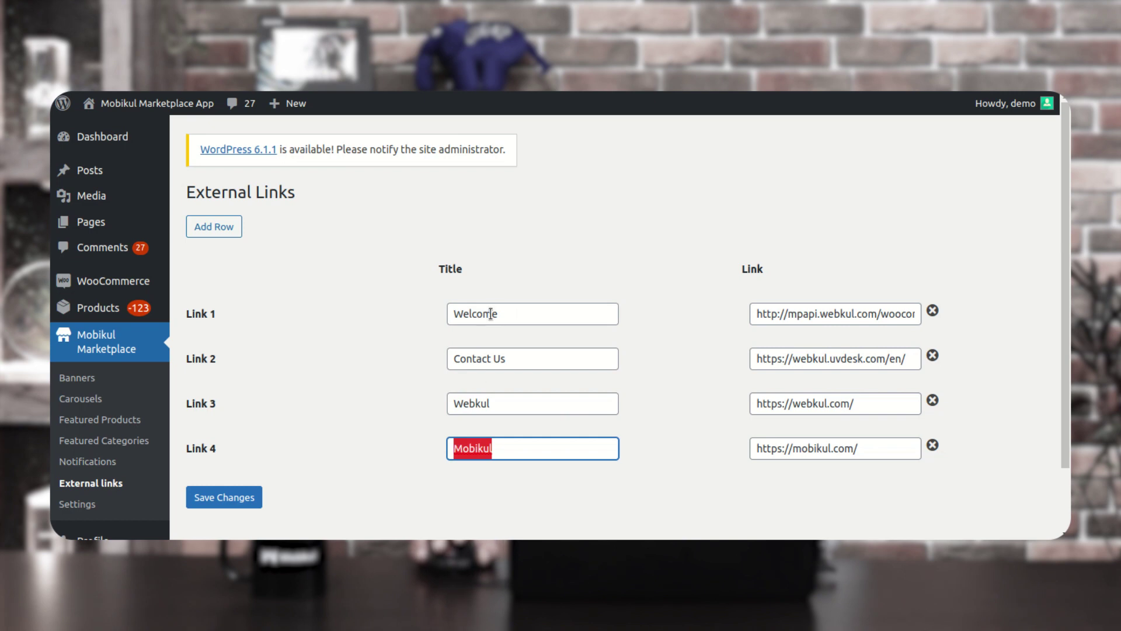
Review the titles and link addresses entered for the four existing external links
{"action": "left_click", "coordinate": [473, 359]}
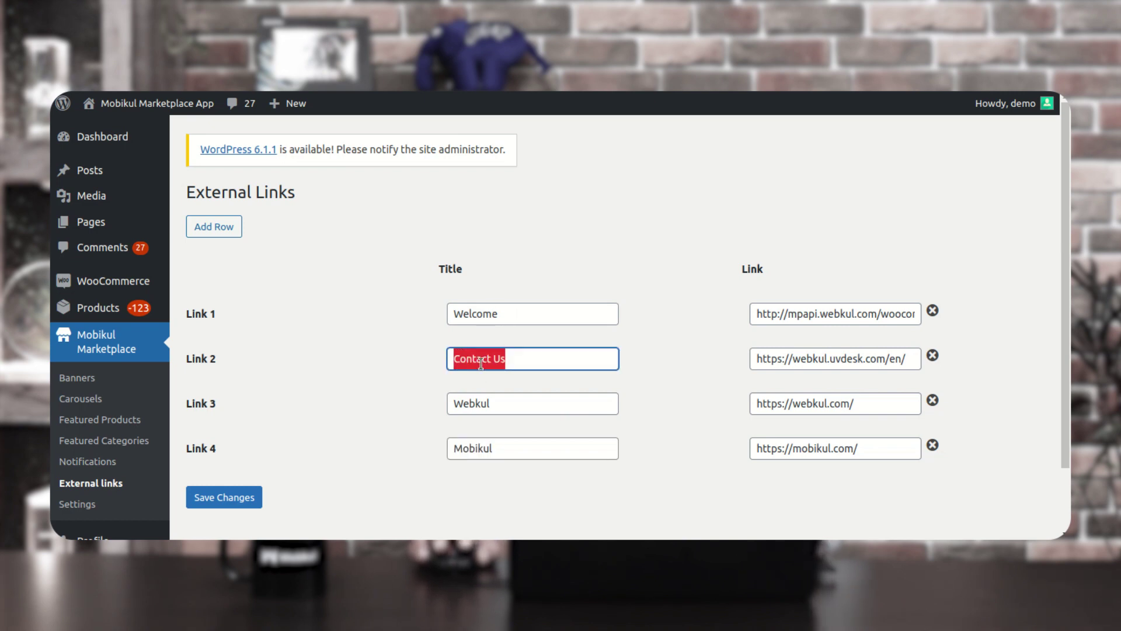
{"action": "left_click", "coordinate": [487, 405]}
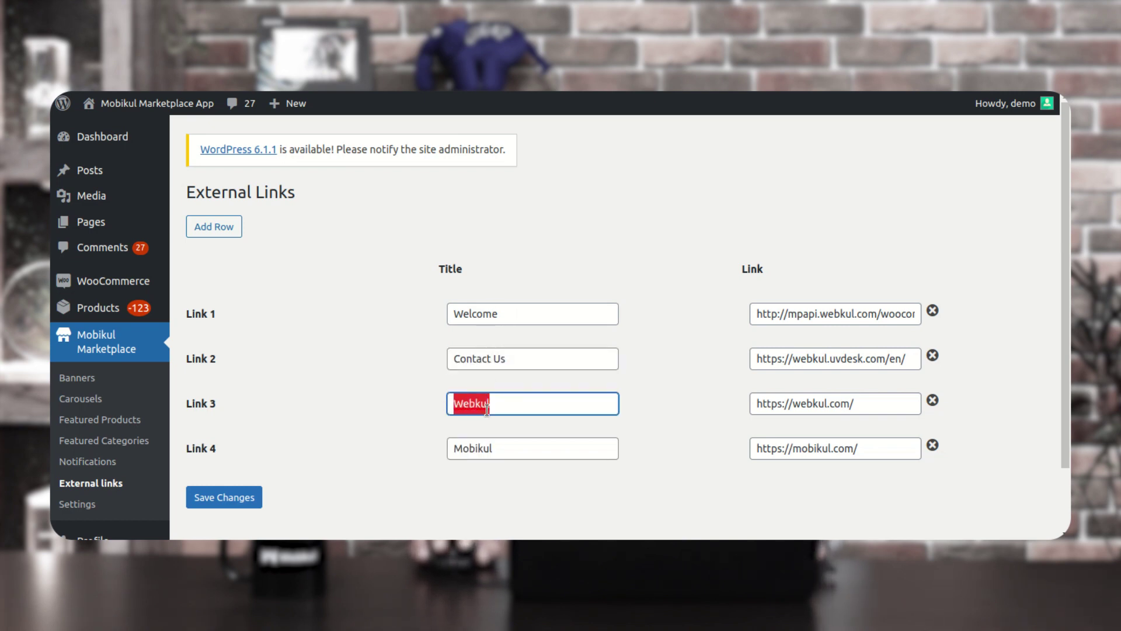
{"action": "left_click", "coordinate": [496, 449]}
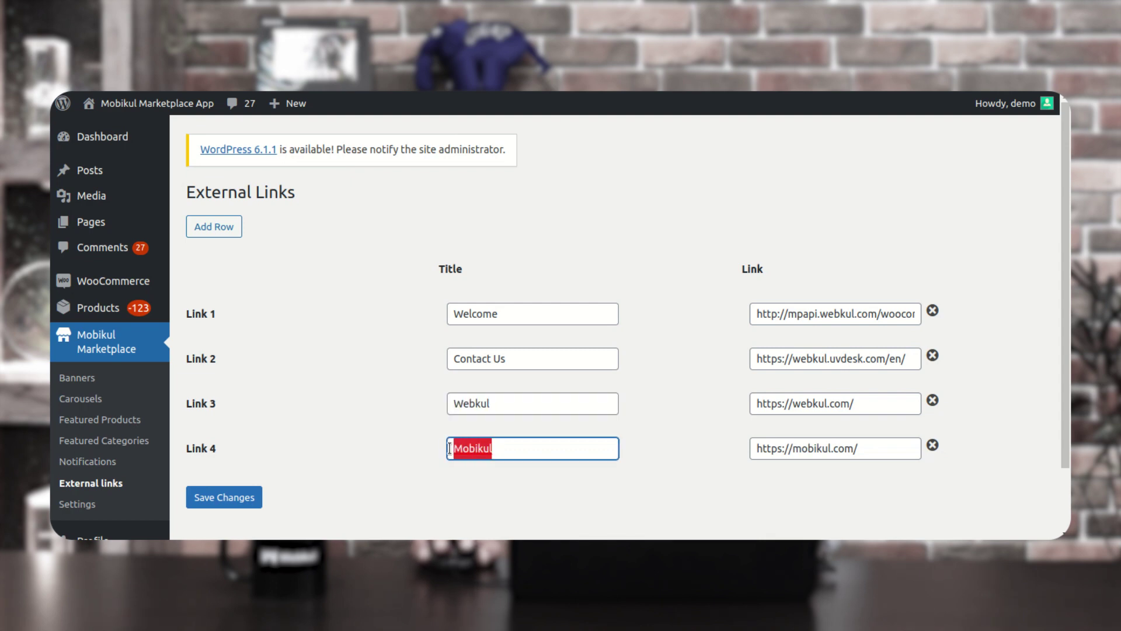
{"action": "left_click", "coordinate": [816, 360]}
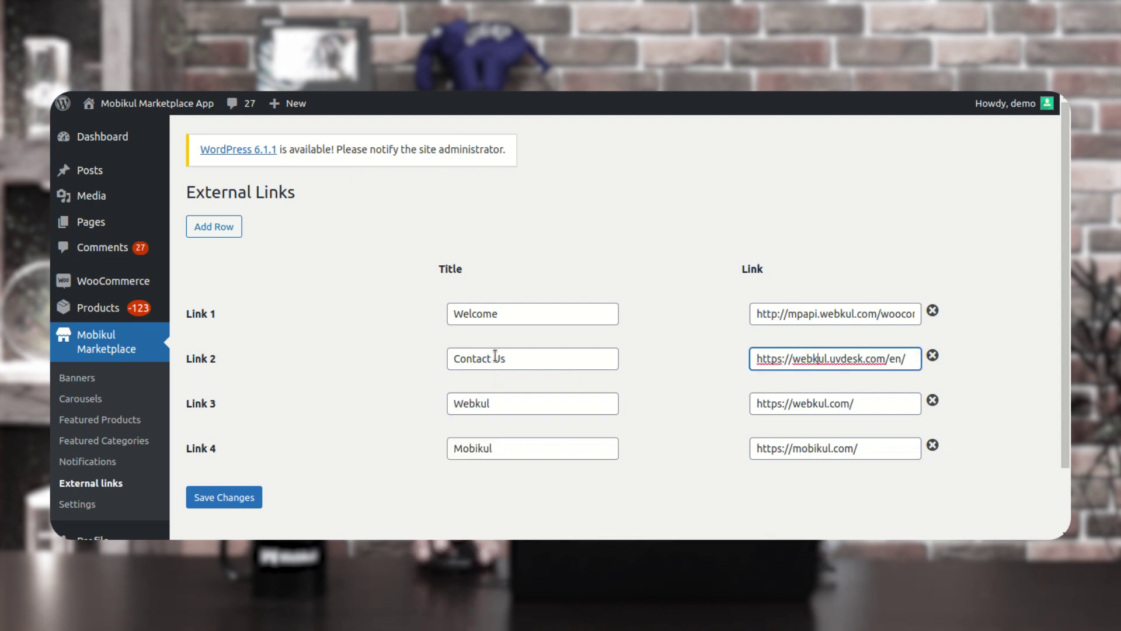
{"action": "left_click", "coordinate": [450, 270]}
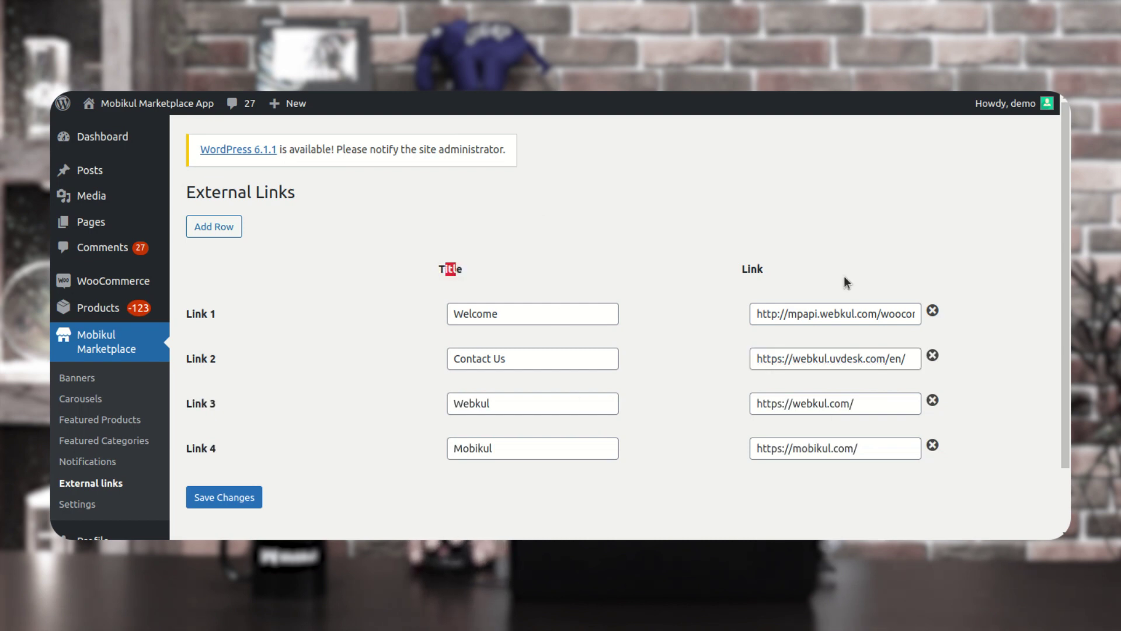
{"action": "left_click_drag", "start_coordinate": [796, 312], "coordinate": [870, 314]}
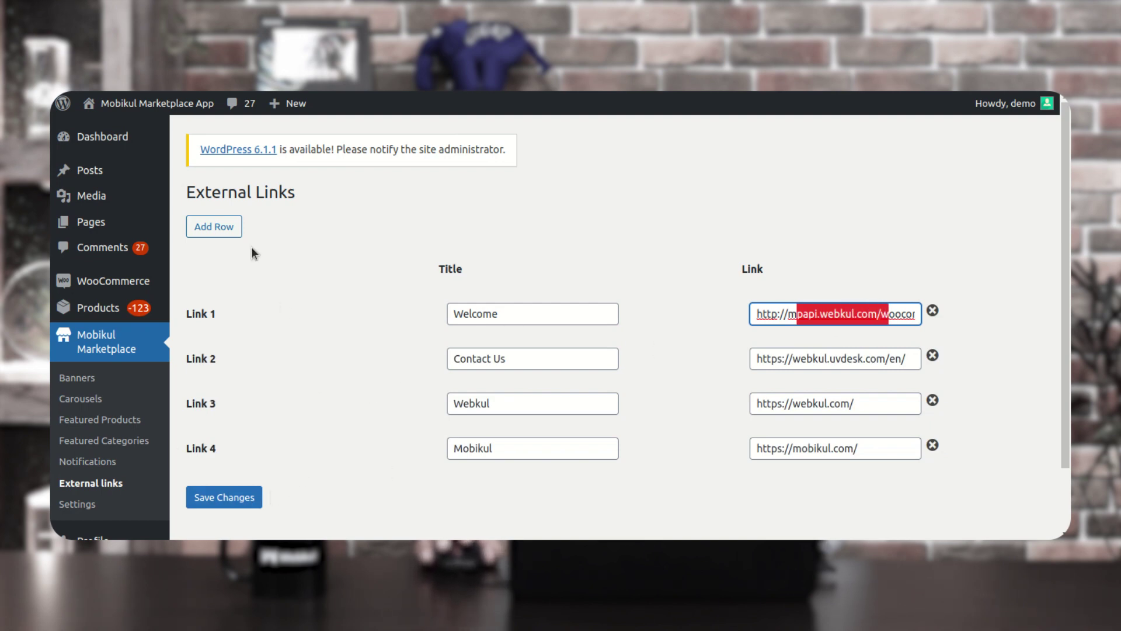
{"action": "left_click", "coordinate": [218, 228]}
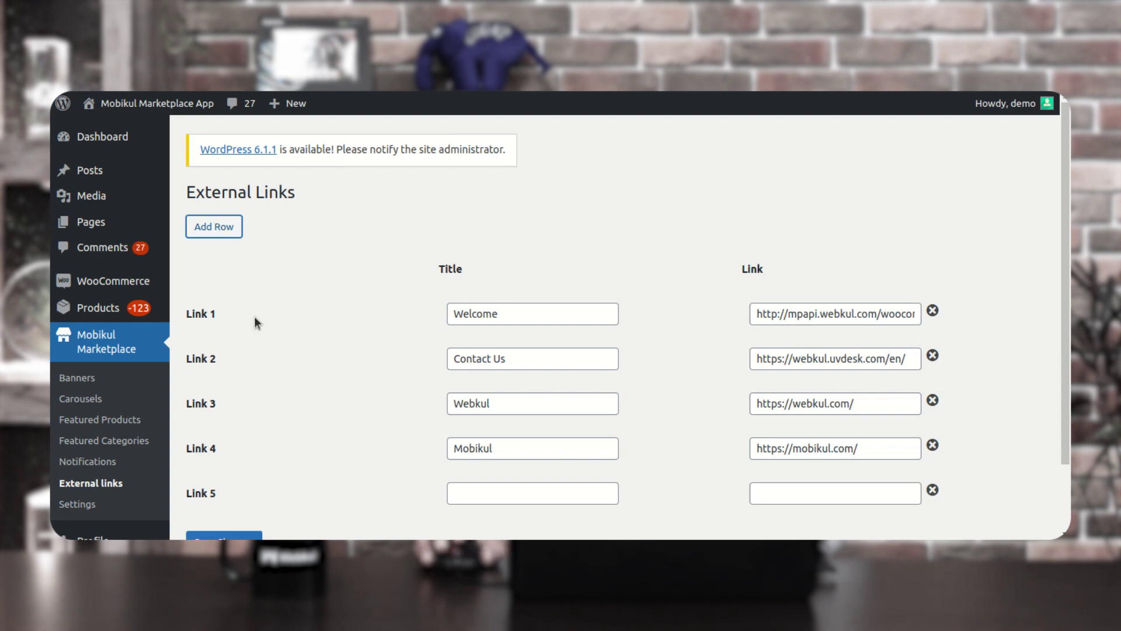
{"action": "scroll", "coordinate": [398, 506], "scroll_direction": "down", "scroll_amount": 2}
{"action": "left_click", "coordinate": [474, 413]}
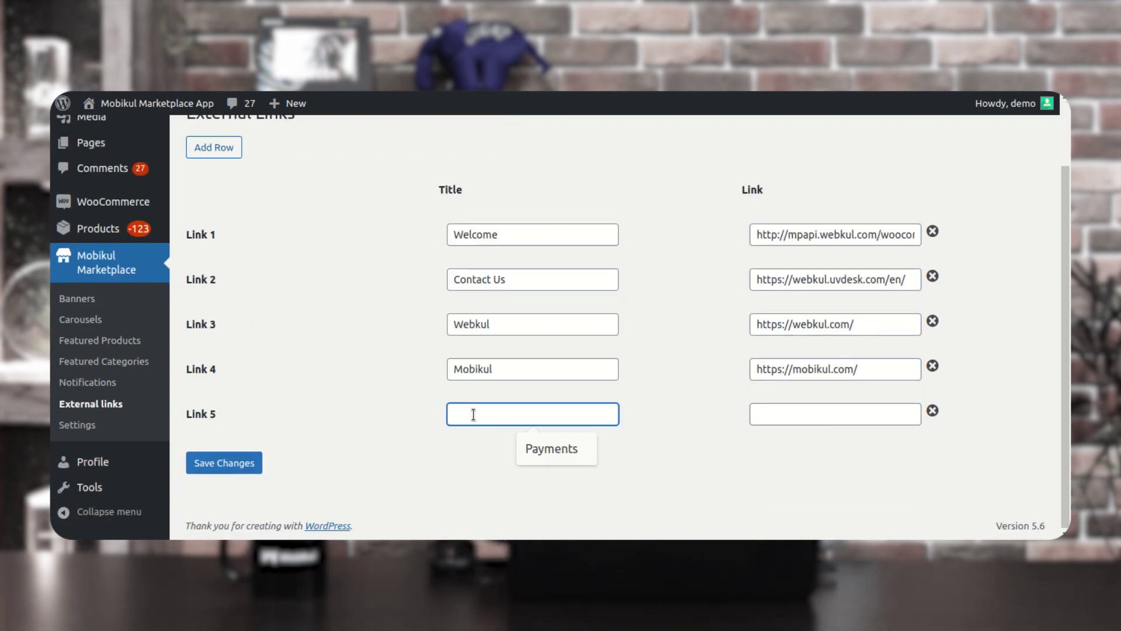
{"action": "left_click", "coordinate": [573, 450]}
{"action": "left_click", "coordinate": [842, 415]}
{"action": "triple_click", "coordinate": [845, 374]}
{"action": "key", "text": "ctrl+c"}
{"action": "left_click", "coordinate": [822, 408]}
{"action": "key", "text": "ctrl+v"}
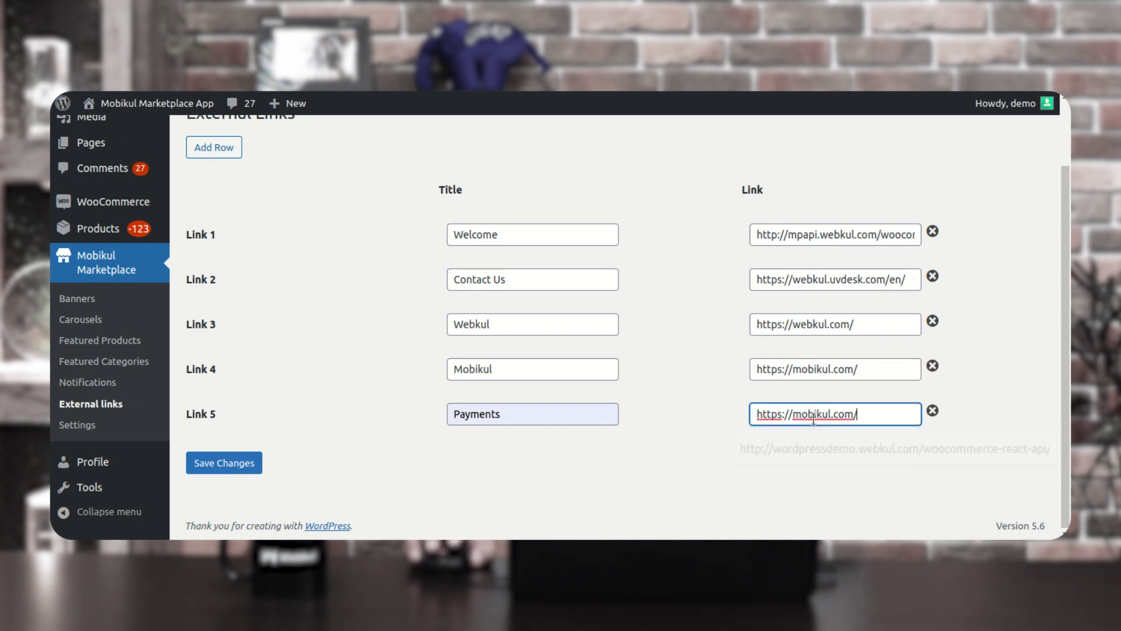
{"action": "left_click", "coordinate": [222, 464]}
{"action": "scroll", "coordinate": [443, 403], "scroll_direction": "down", "scroll_amount": 3}
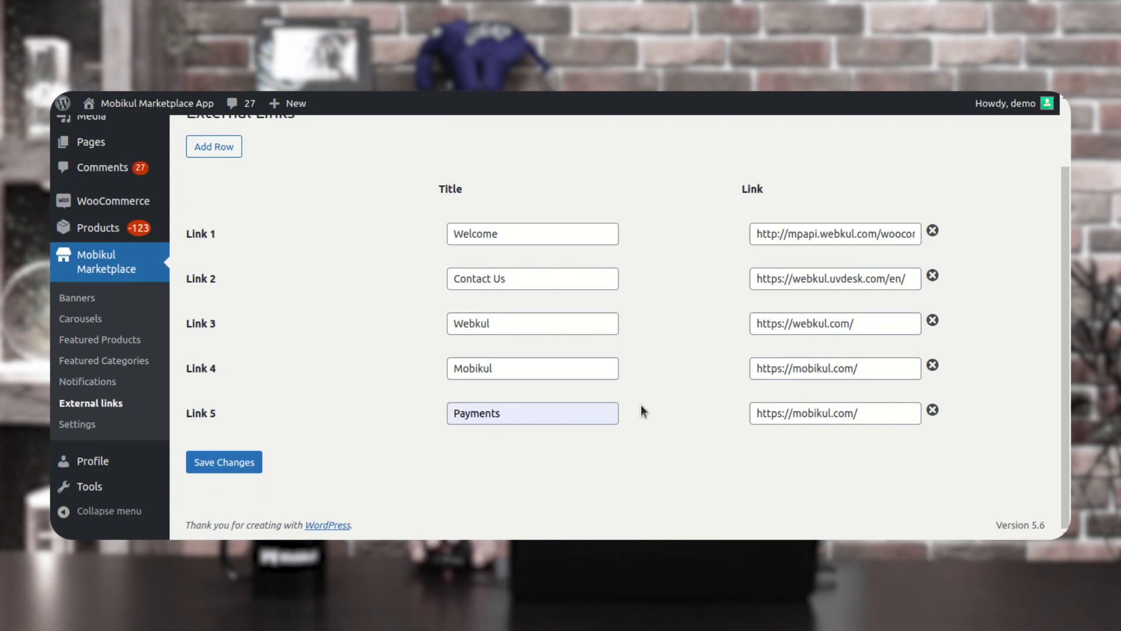
Add two blank rows, links 6 and 7, below the Payments link
{"action": "scroll", "coordinate": [240, 313], "scroll_direction": "up", "scroll_amount": 2}
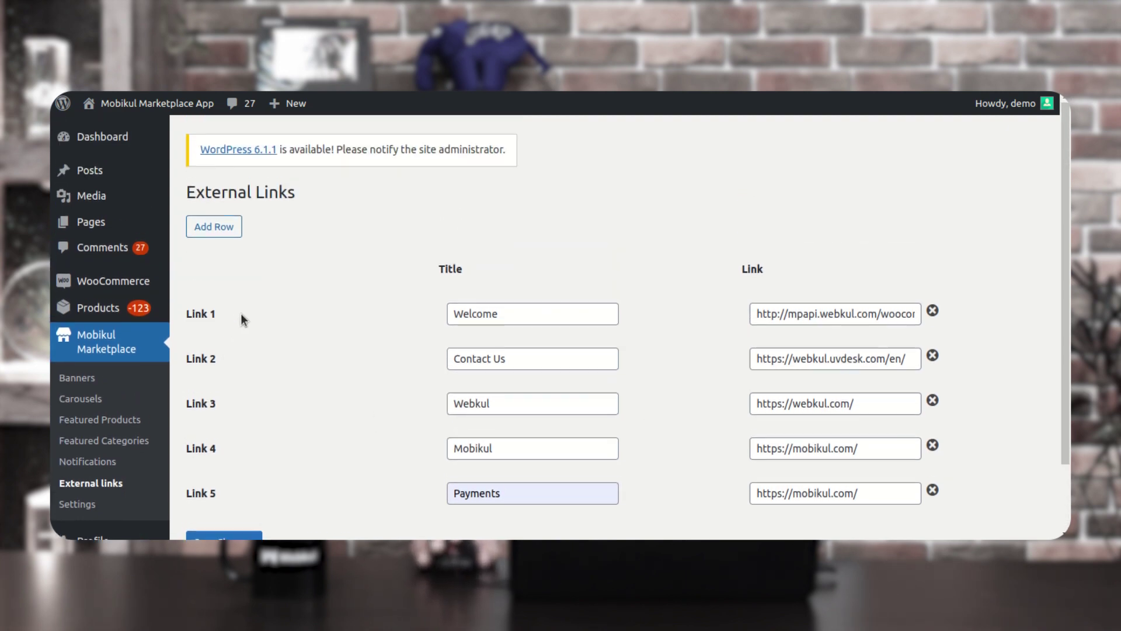
{"action": "left_click", "coordinate": [222, 230]}
{"action": "scroll", "coordinate": [300, 348], "scroll_direction": "down", "scroll_amount": 5}
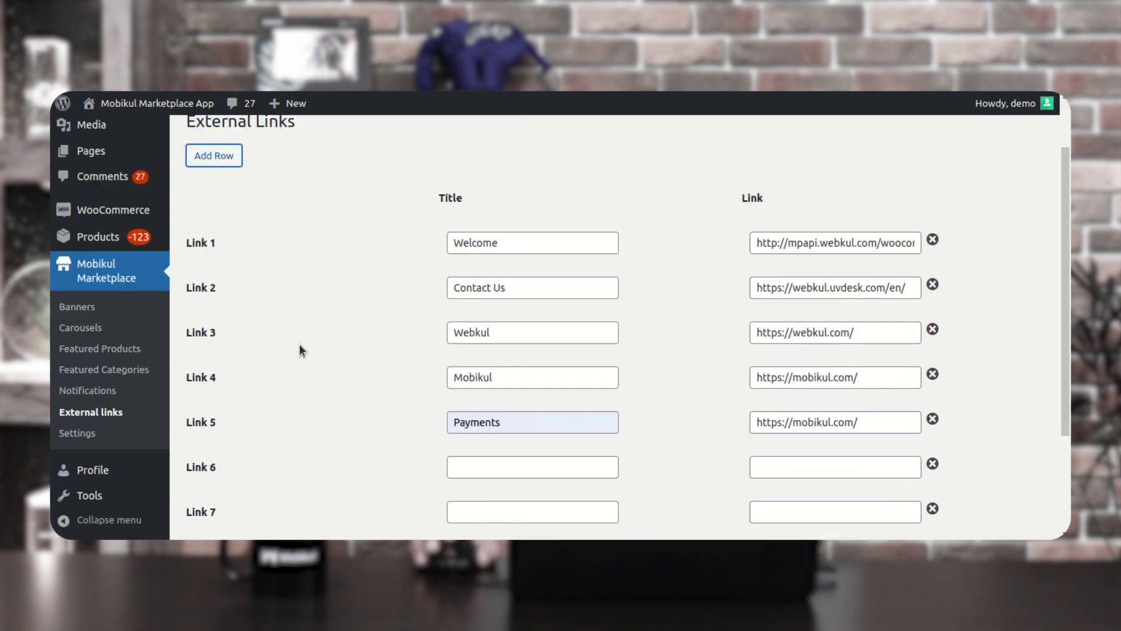
Remove the blank links 7 and 6 and the Payments link from the external links list
{"action": "left_click", "coordinate": [933, 426]}
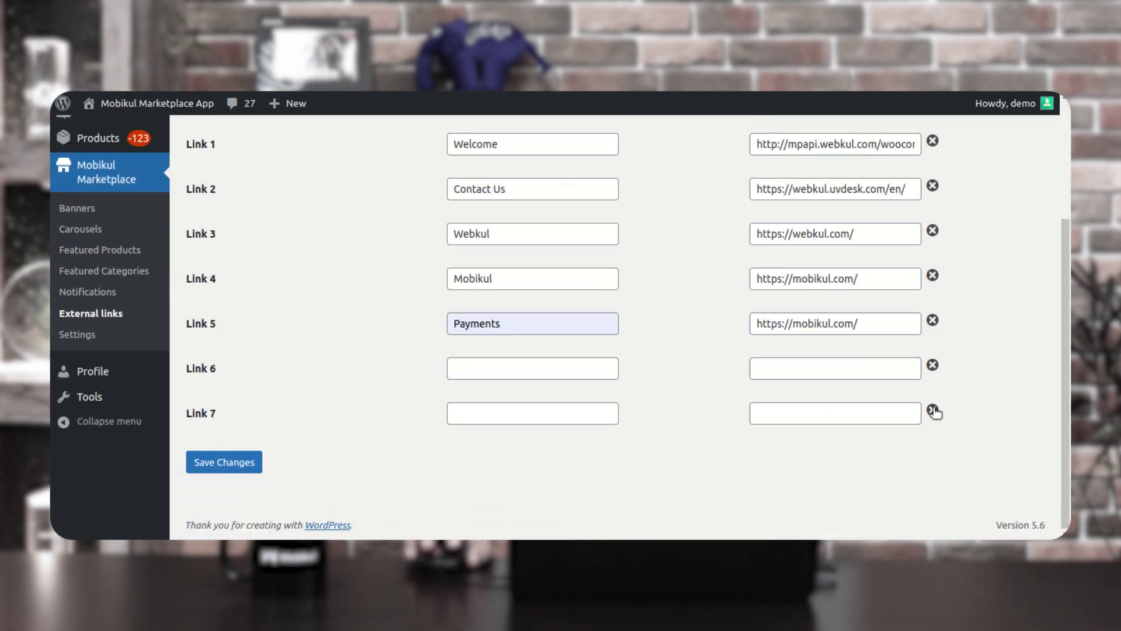
{"action": "left_click", "coordinate": [932, 418]}
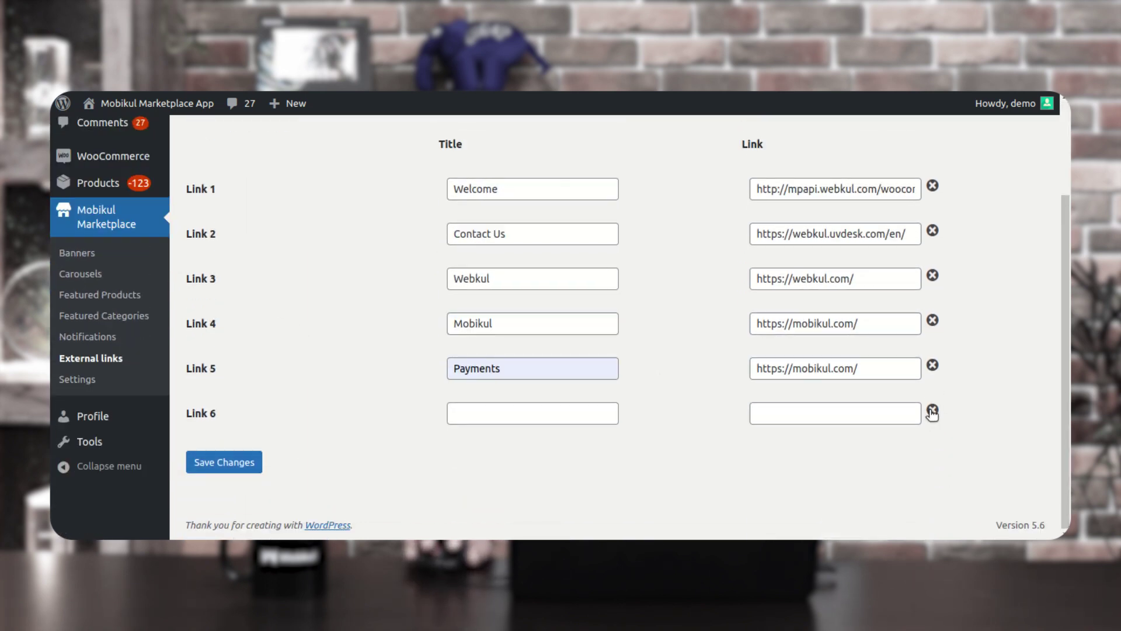
{"action": "left_click", "coordinate": [932, 411]}
{"action": "left_click", "coordinate": [933, 411]}
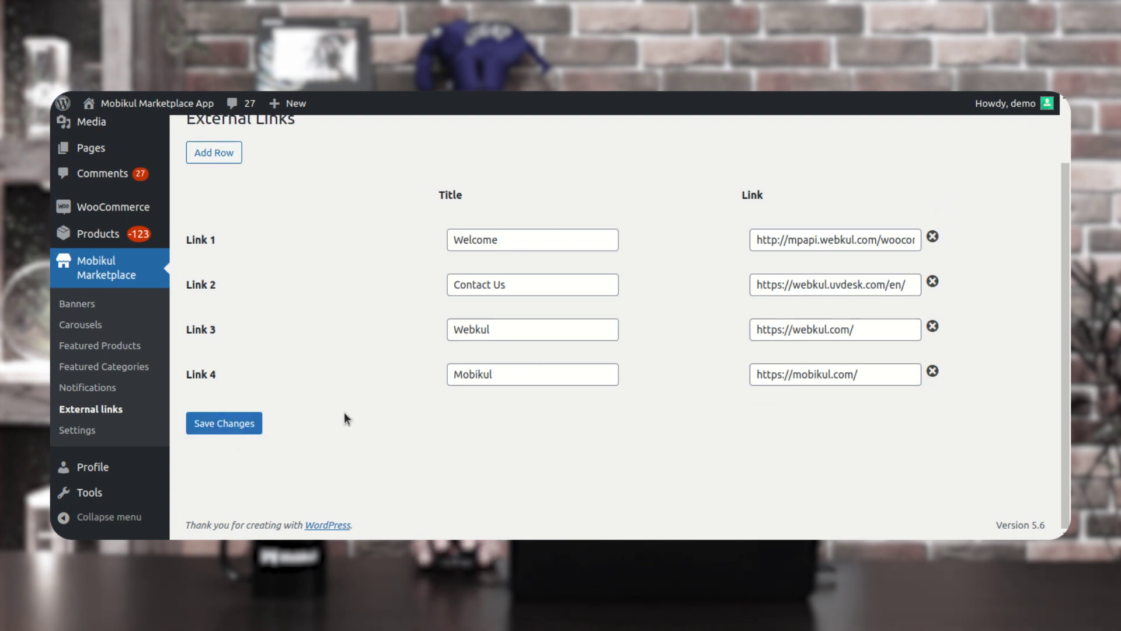
{"action": "scroll", "coordinate": [324, 408], "scroll_direction": "up", "scroll_amount": 2}
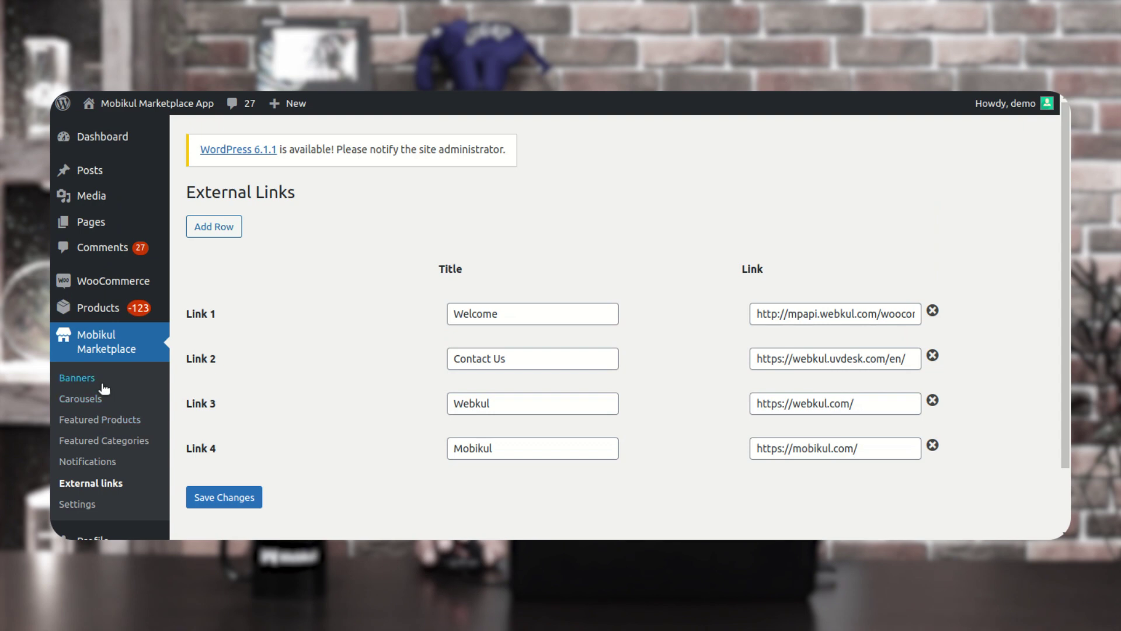